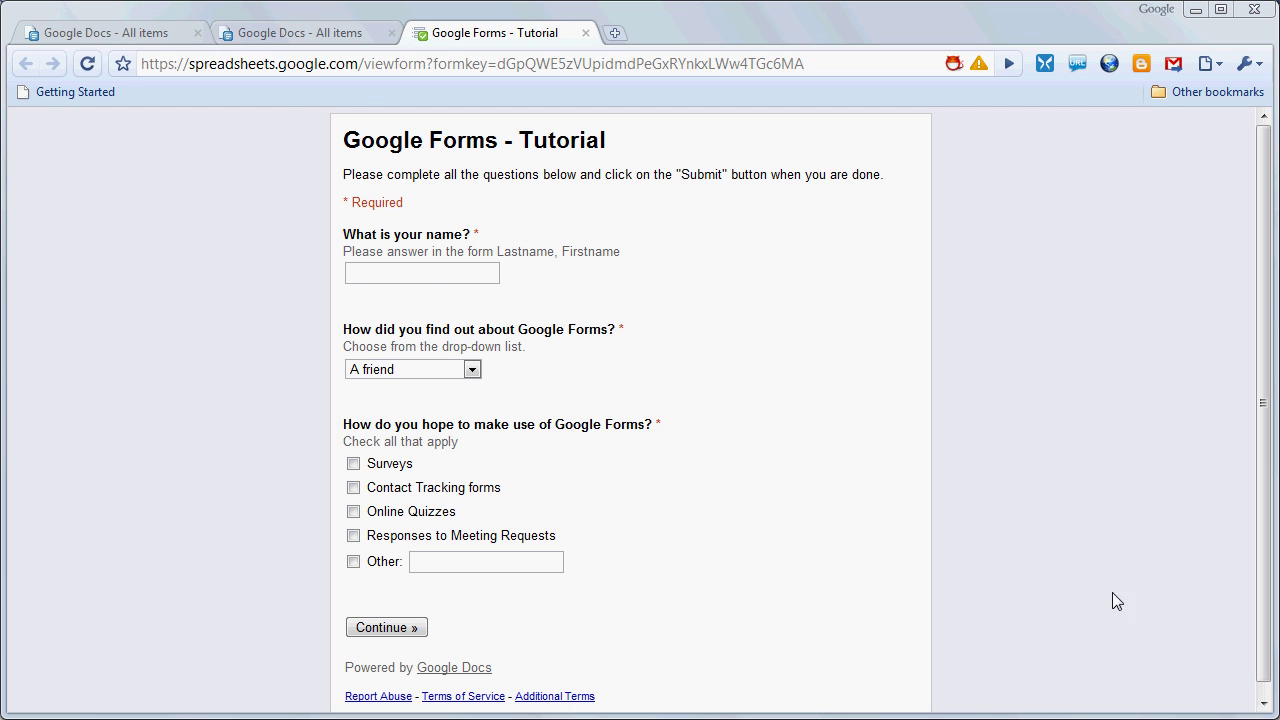
# Enter the respondent's name and choose 'This video' as how they found Google Forms
pyautogui.click(420, 269)
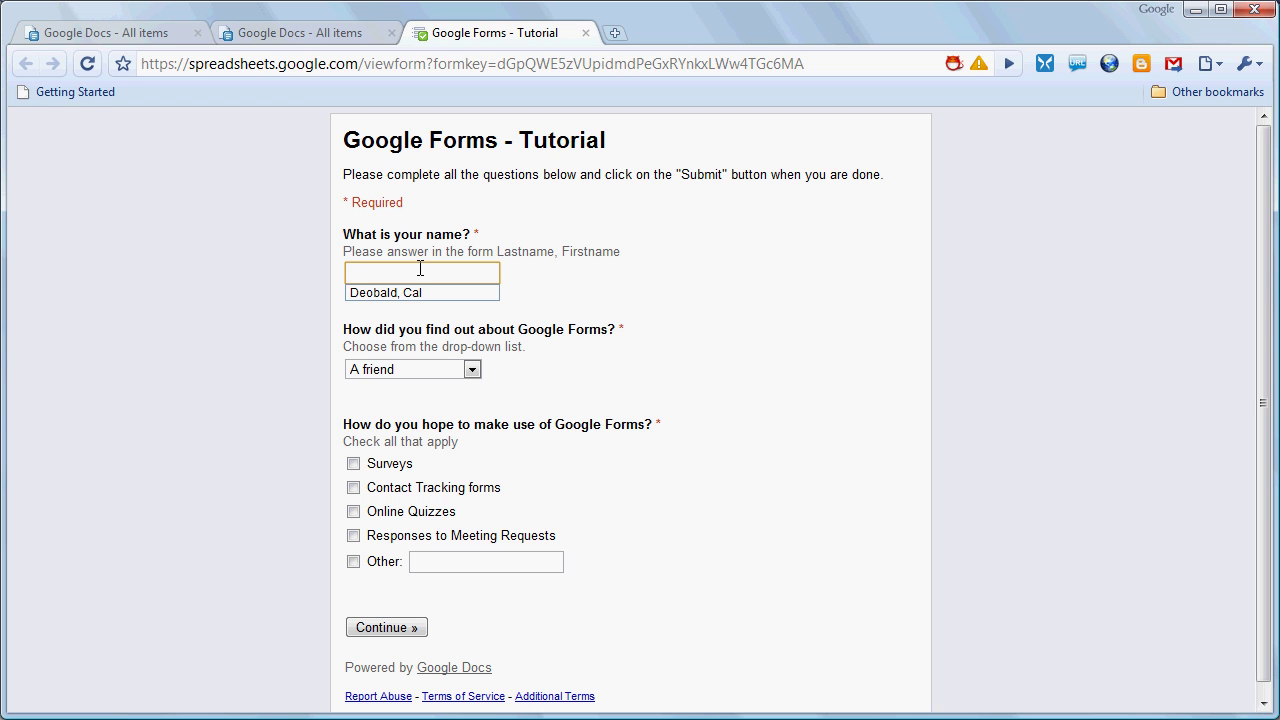
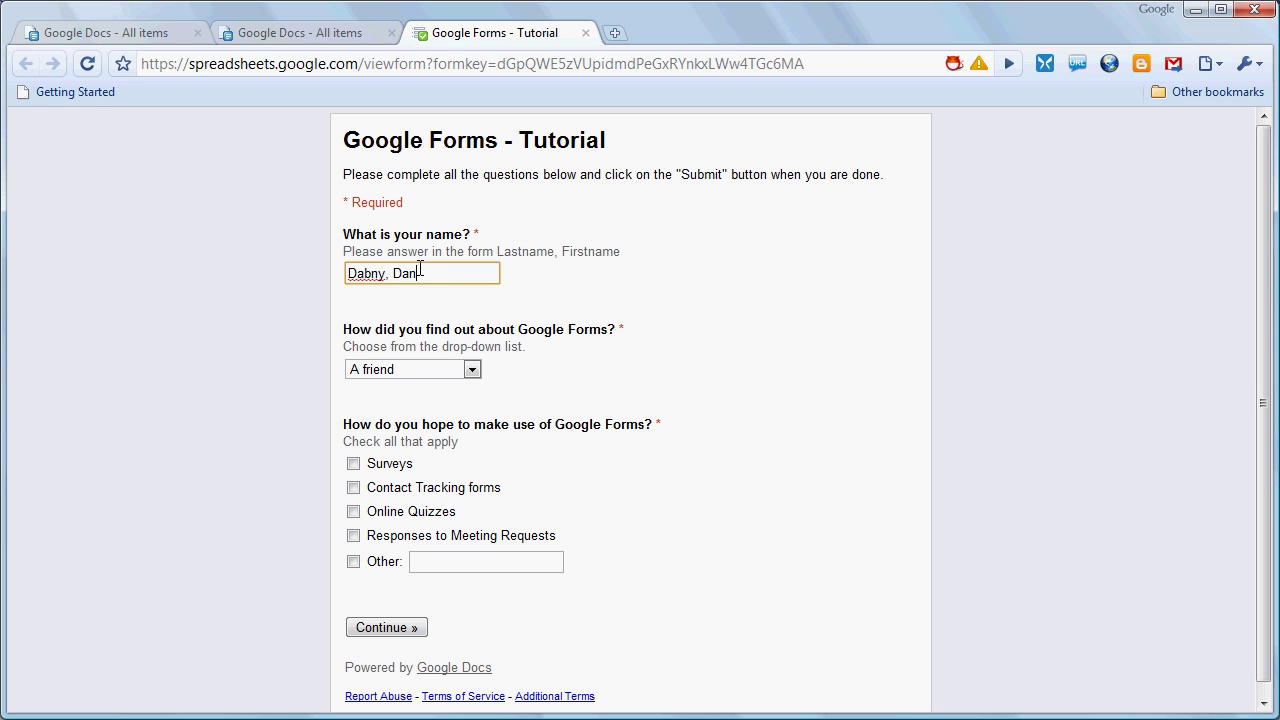
pyautogui.press('Tab')
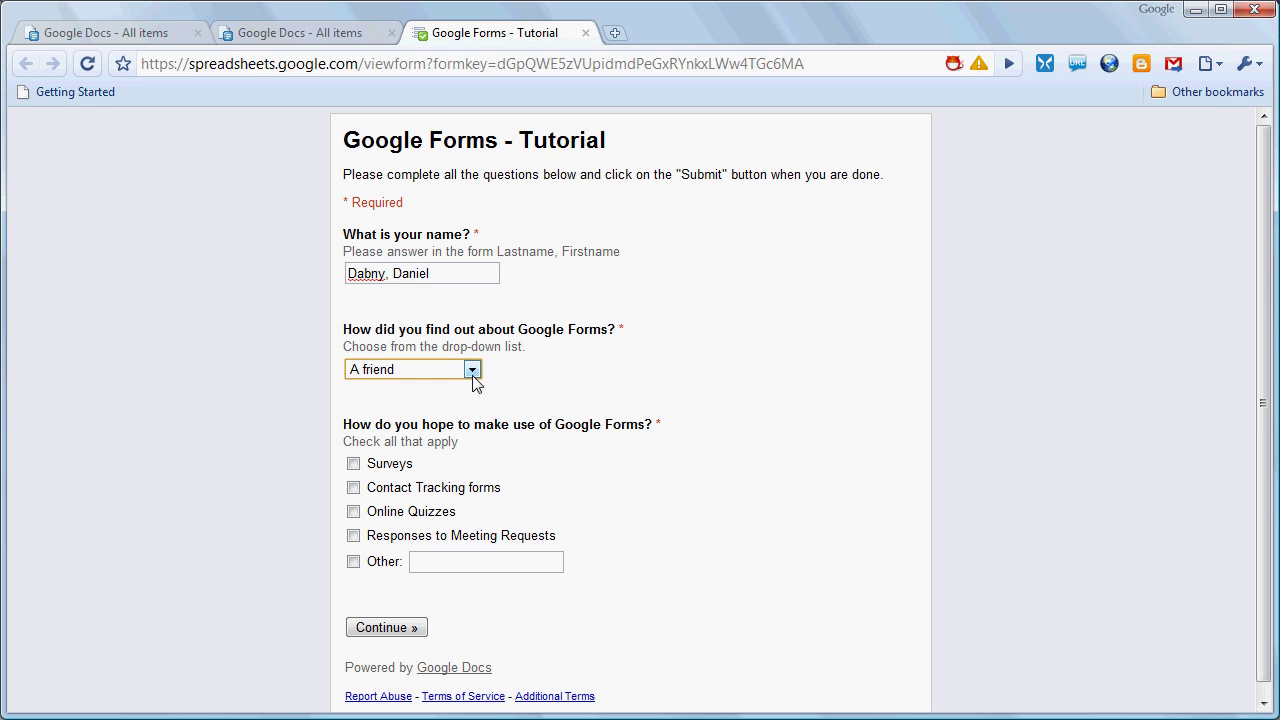
pyautogui.click(471, 370)
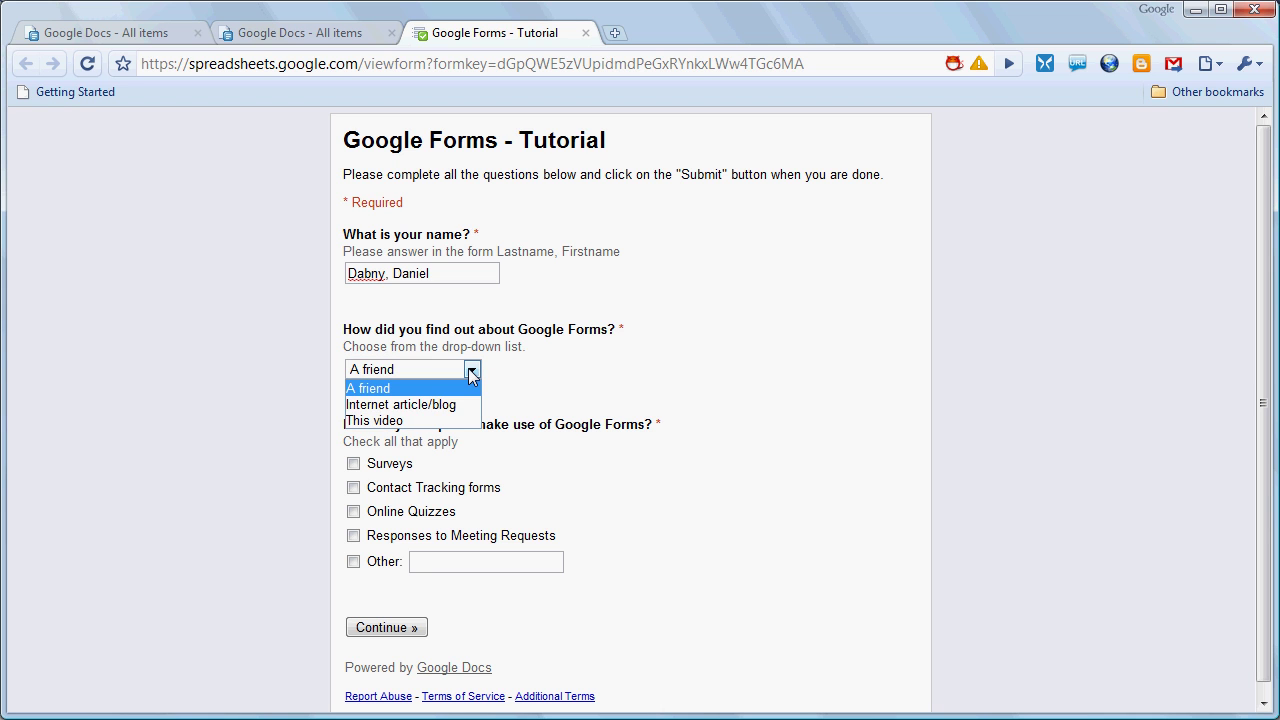
pyautogui.click(453, 421)
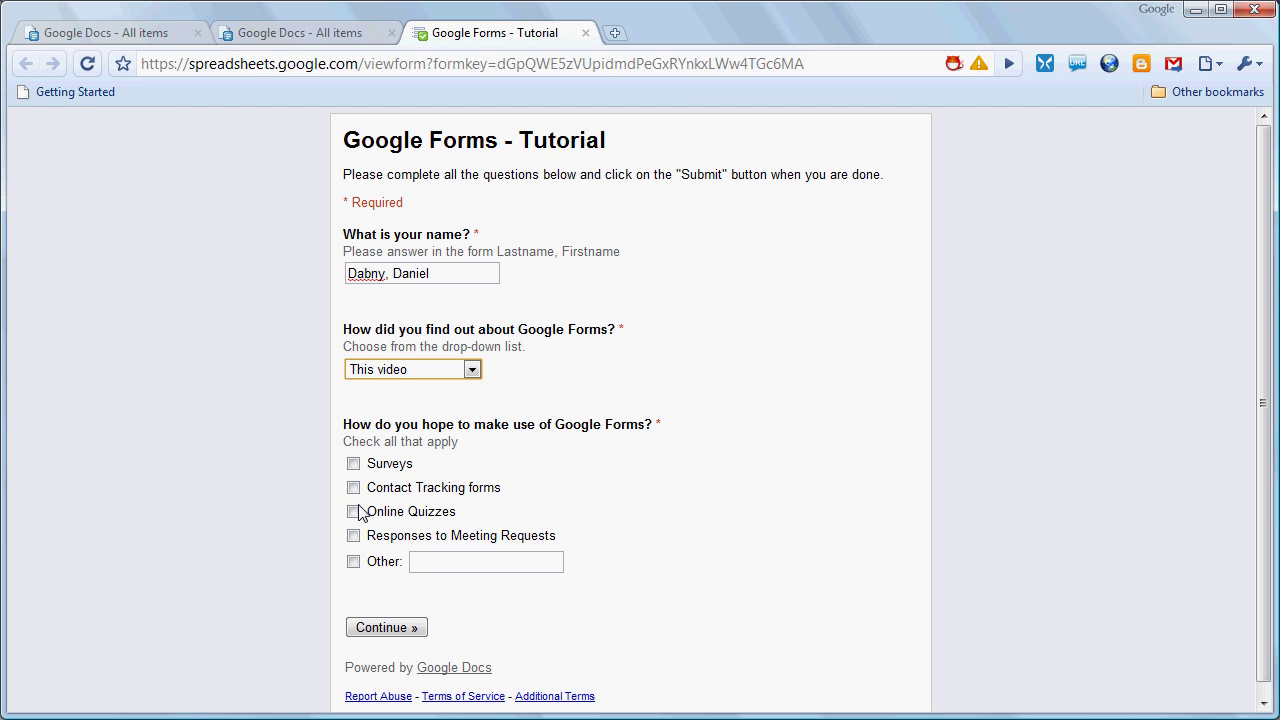
# Tick Online Quizzes and Contact Tracking forms as intended uses, then continue to Page 2
pyautogui.click(354, 512)
pyautogui.click(354, 488)
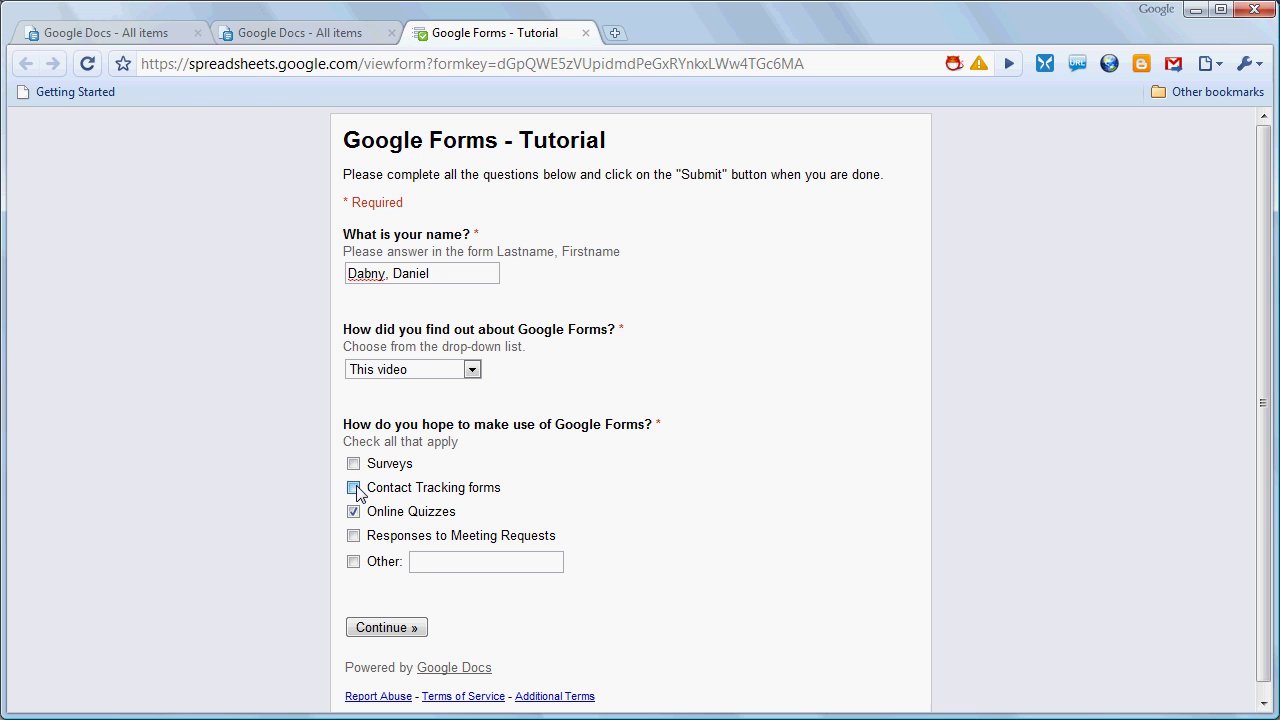
pyautogui.click(386, 628)
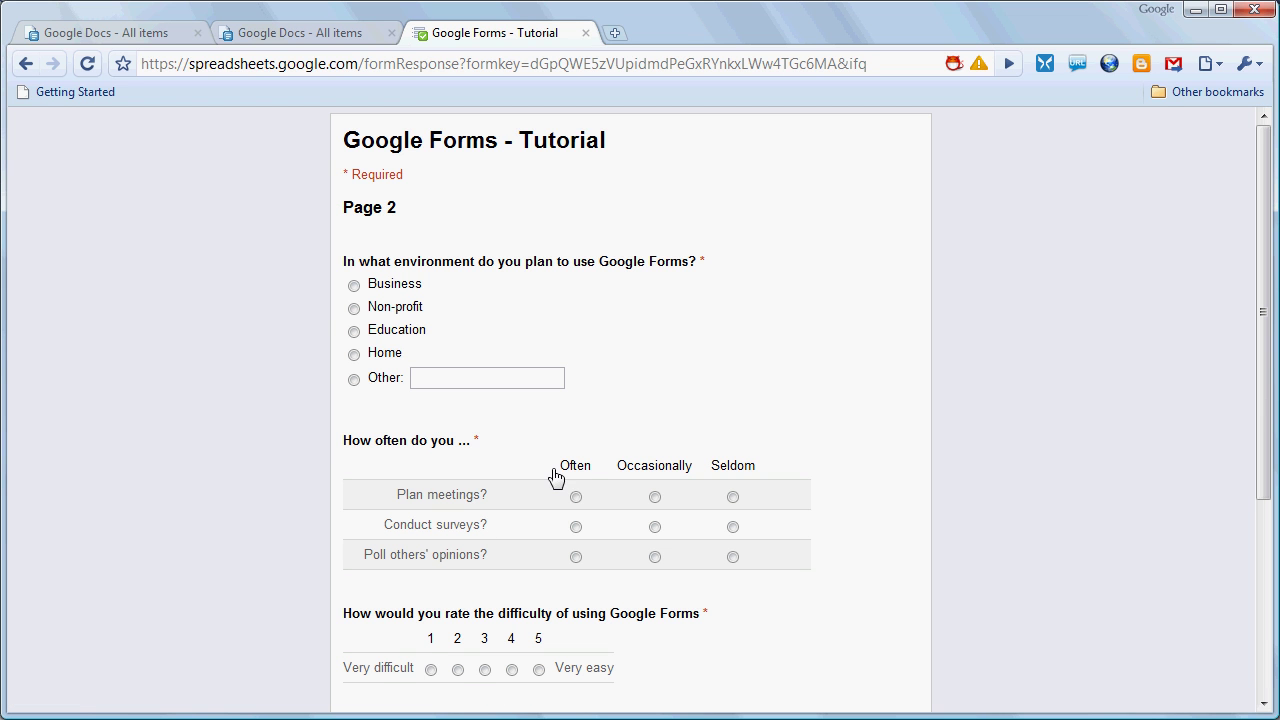
# Choose Education, answer the grid Often, Occasionally and Seldom, and rate difficulty 5
pyautogui.click(354, 331)
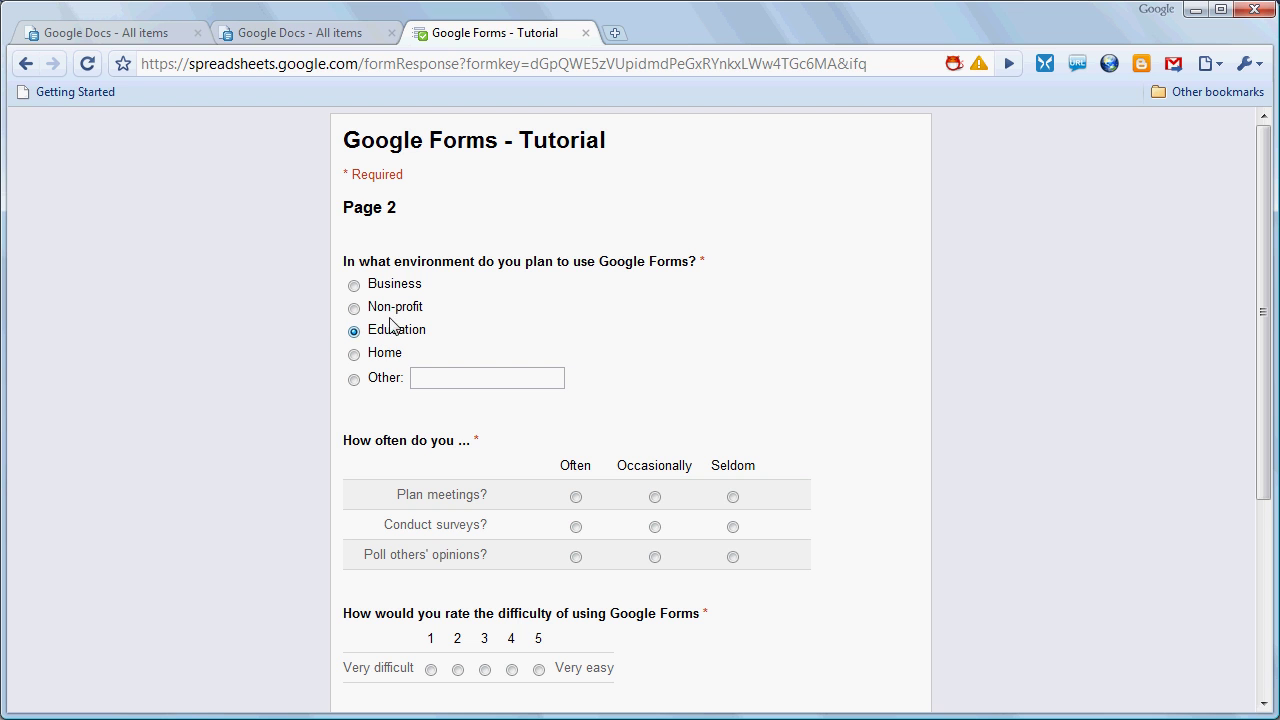
pyautogui.click(577, 497)
pyautogui.click(655, 527)
pyautogui.click(734, 558)
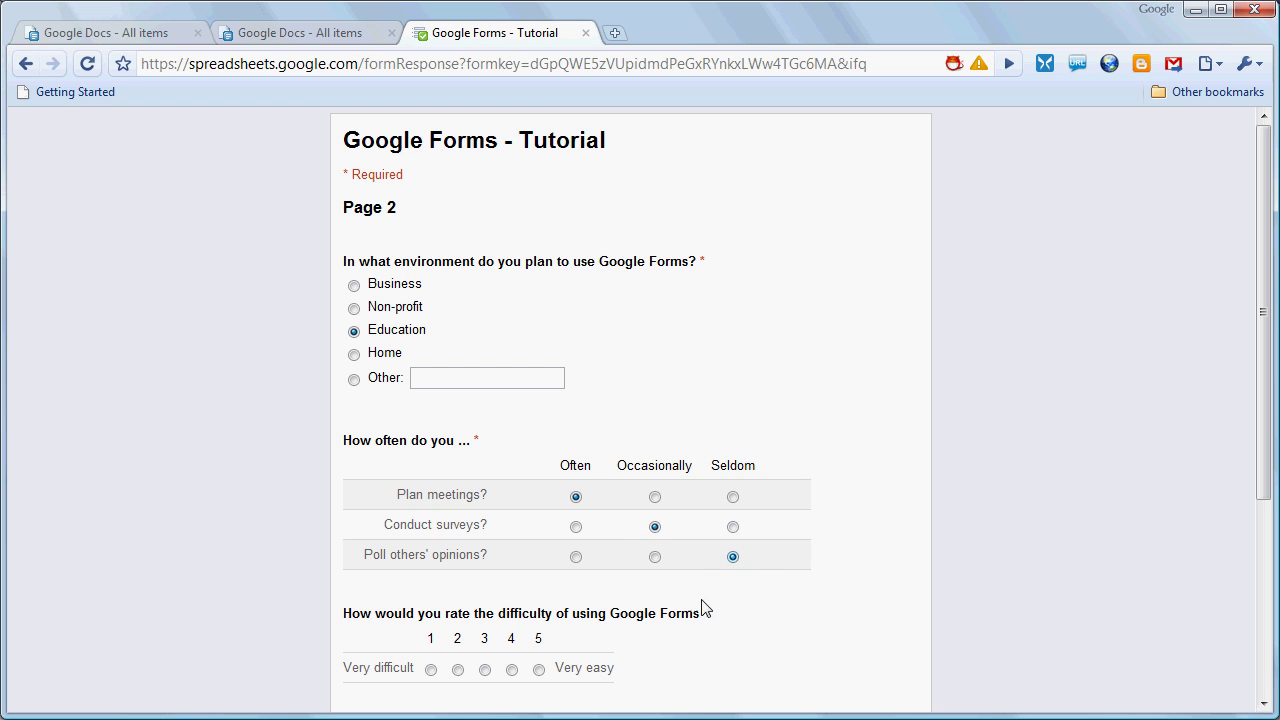
pyautogui.click(539, 669)
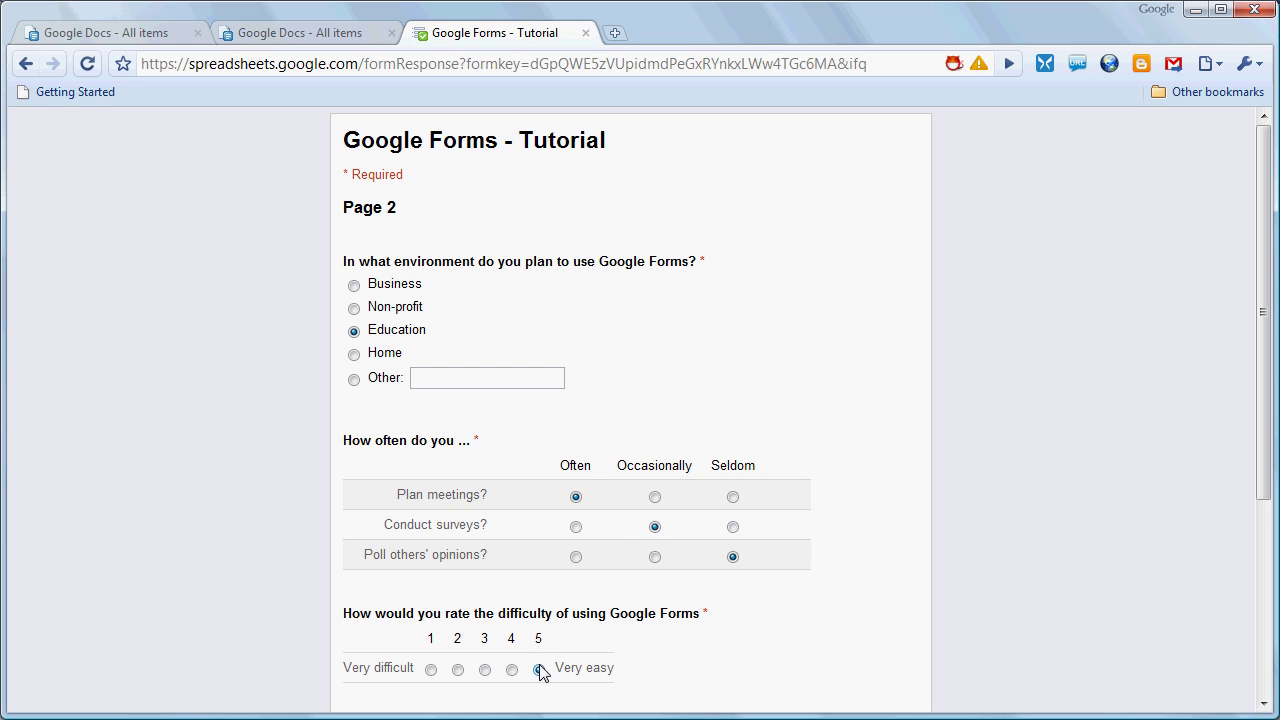
# Answer the usefulness question with 'I can see many uses for this technology' and submit the form
pyautogui.click(1263, 703)
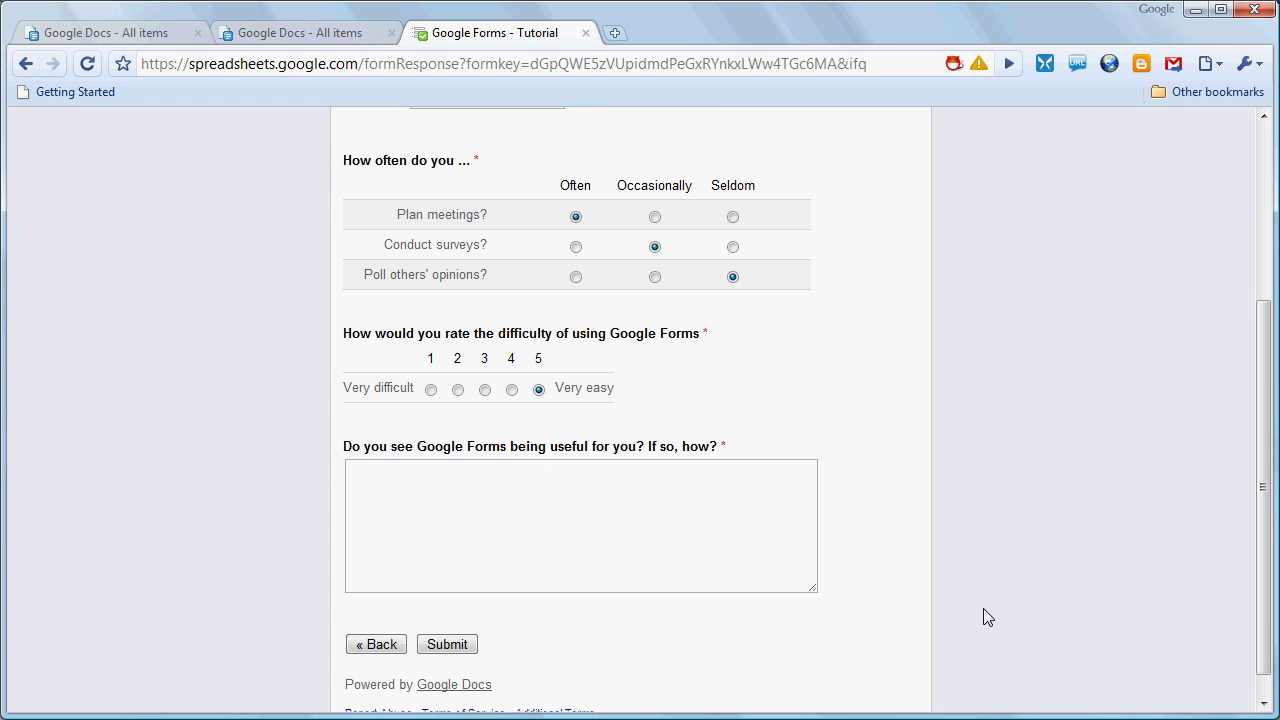
pyautogui.click(680, 511)
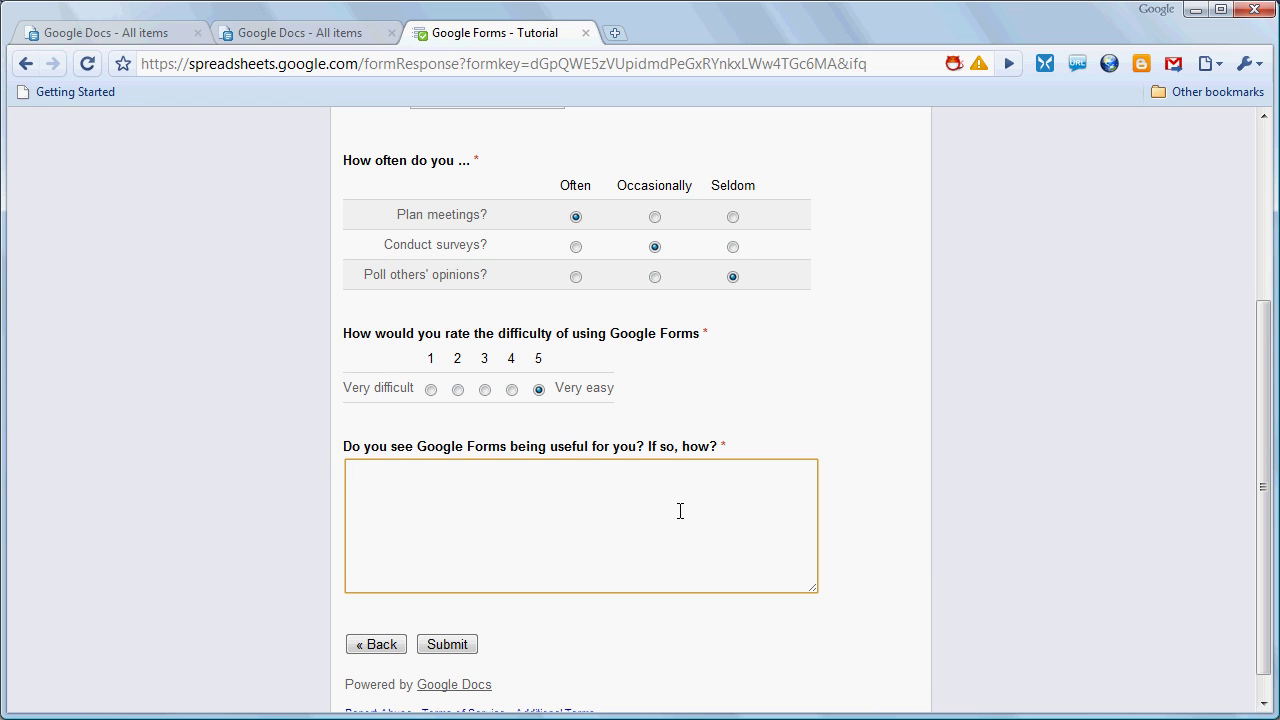
pyautogui.write('I can see many uses for this technology')
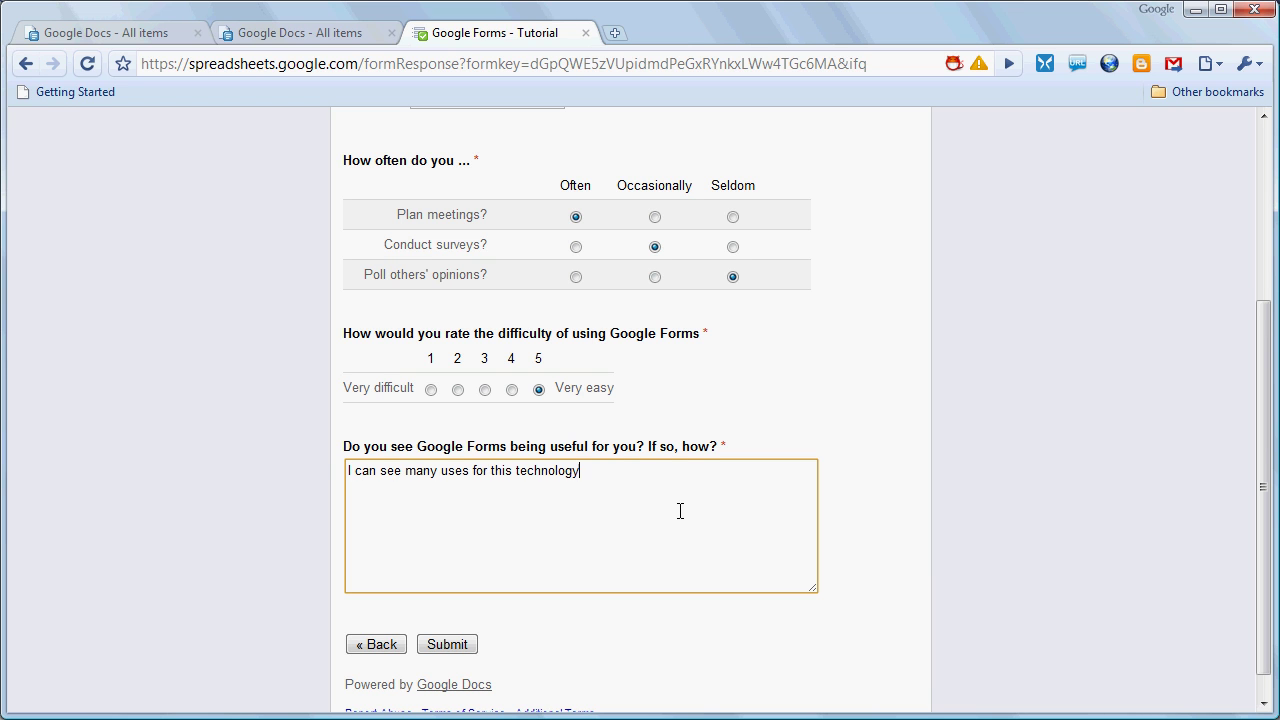
pyautogui.click(449, 646)
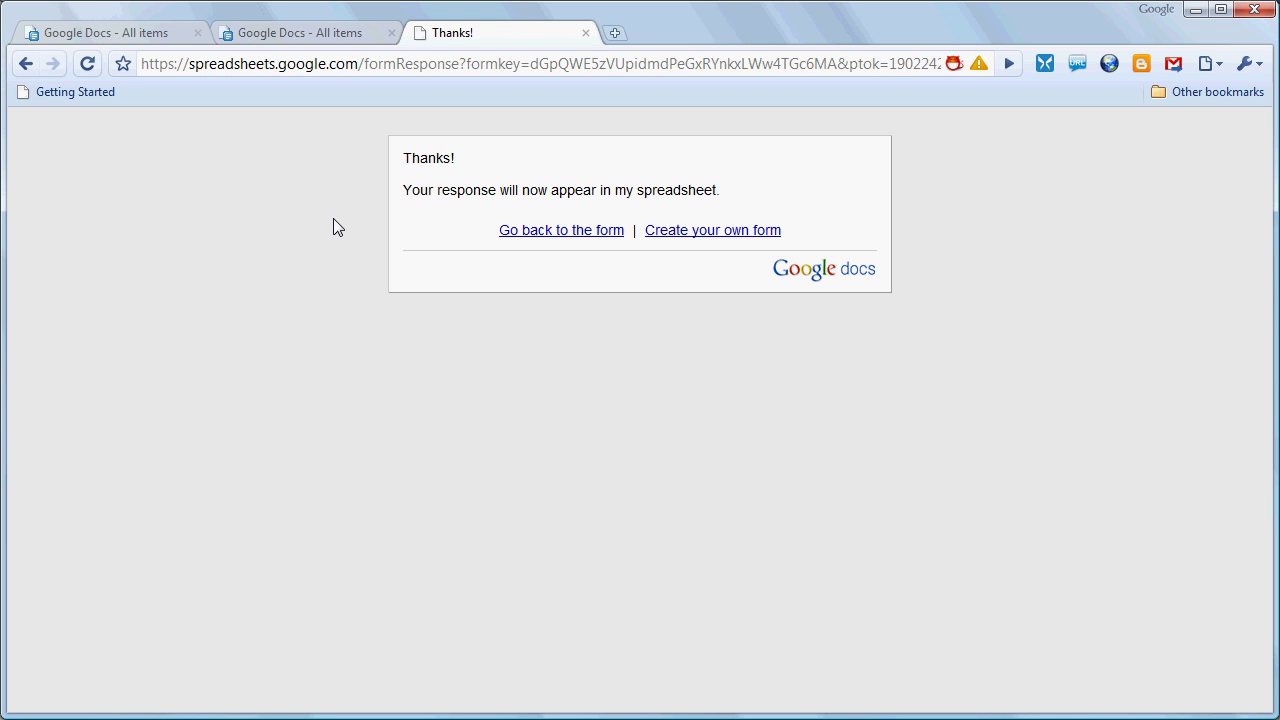
# Open the Google Forms - Tutorial response spreadsheet from the Google Docs list
pyautogui.click(313, 34)
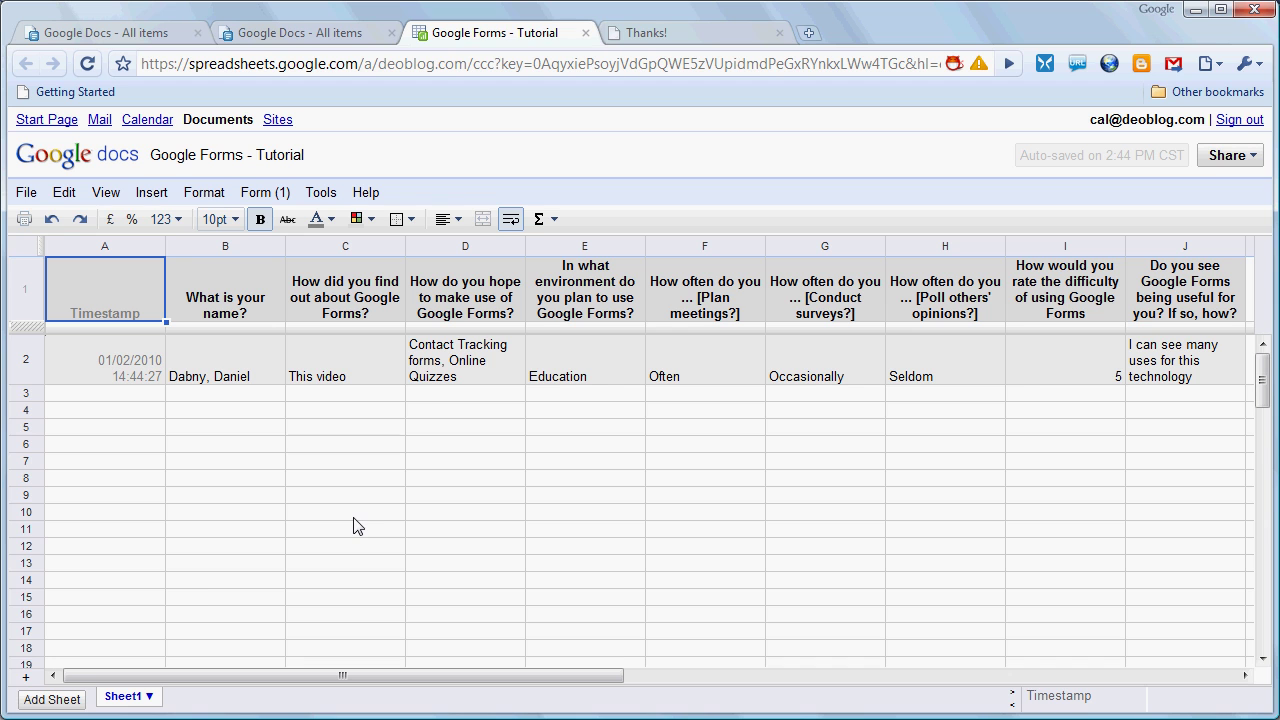
# Go back to the responses spreadsheet, now showing five submissions, and scroll to its top
pyautogui.hotkey('ctrl', 'Tab')
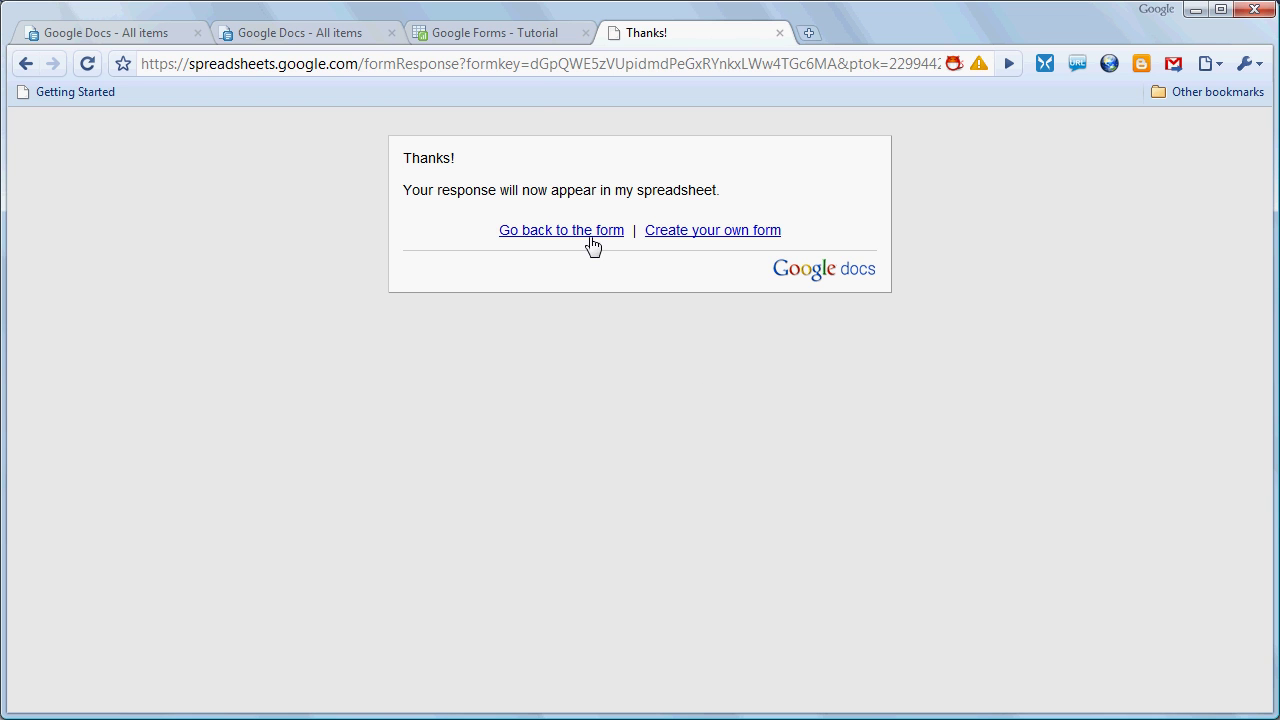
pyautogui.click(512, 35)
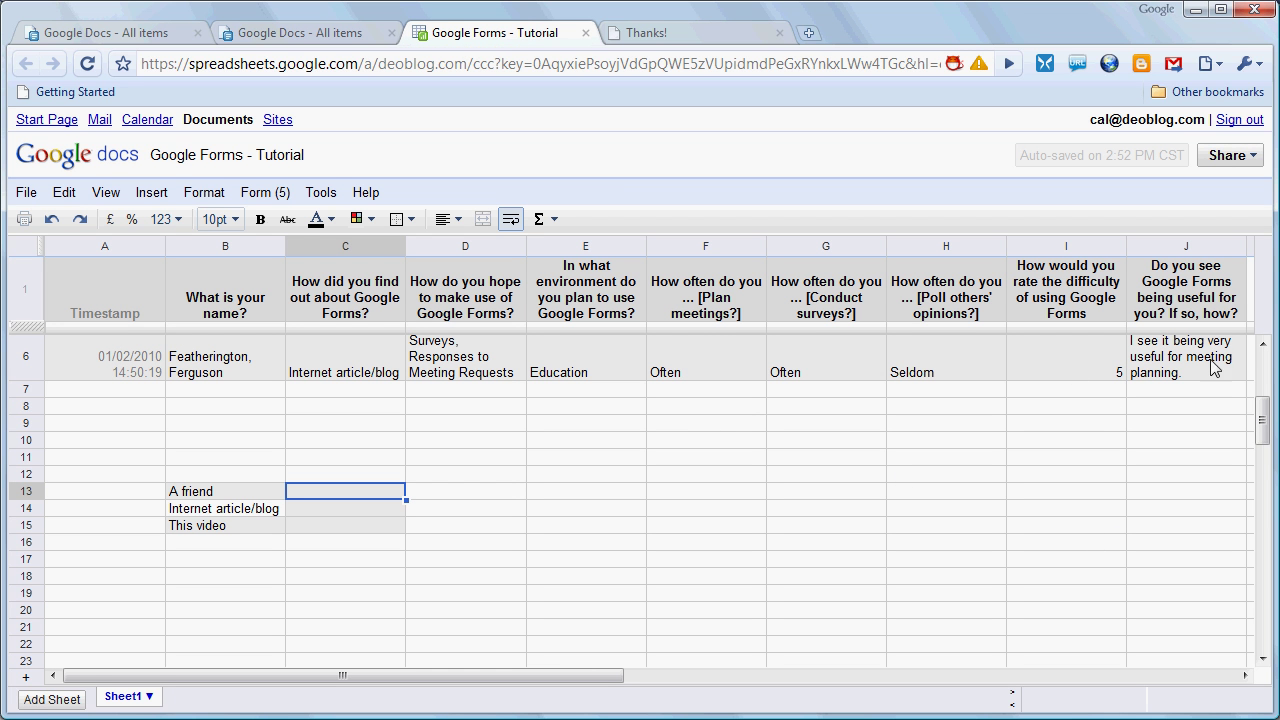
pyautogui.scroll(3, 1262, 372)
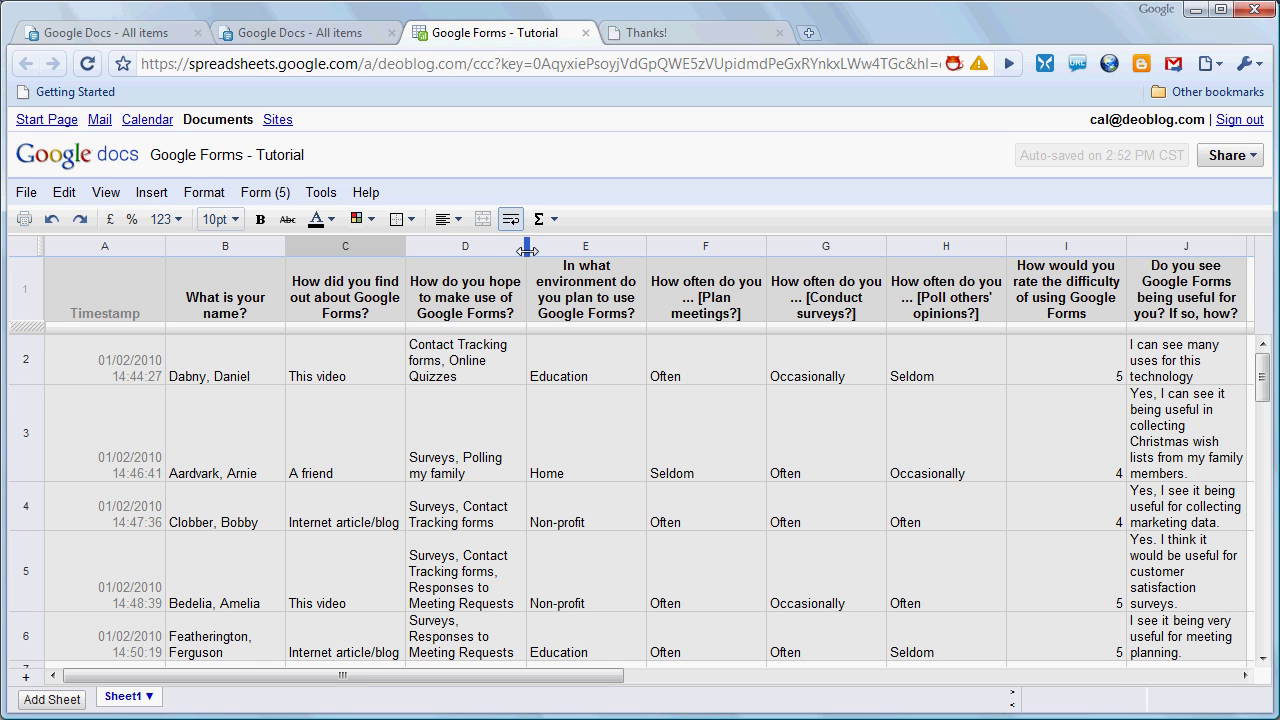
# Widen columns D and J and narrow columns F, G and H so answers wrap less
pyautogui.moveTo(527, 249); pyautogui.dragTo(601, 247)
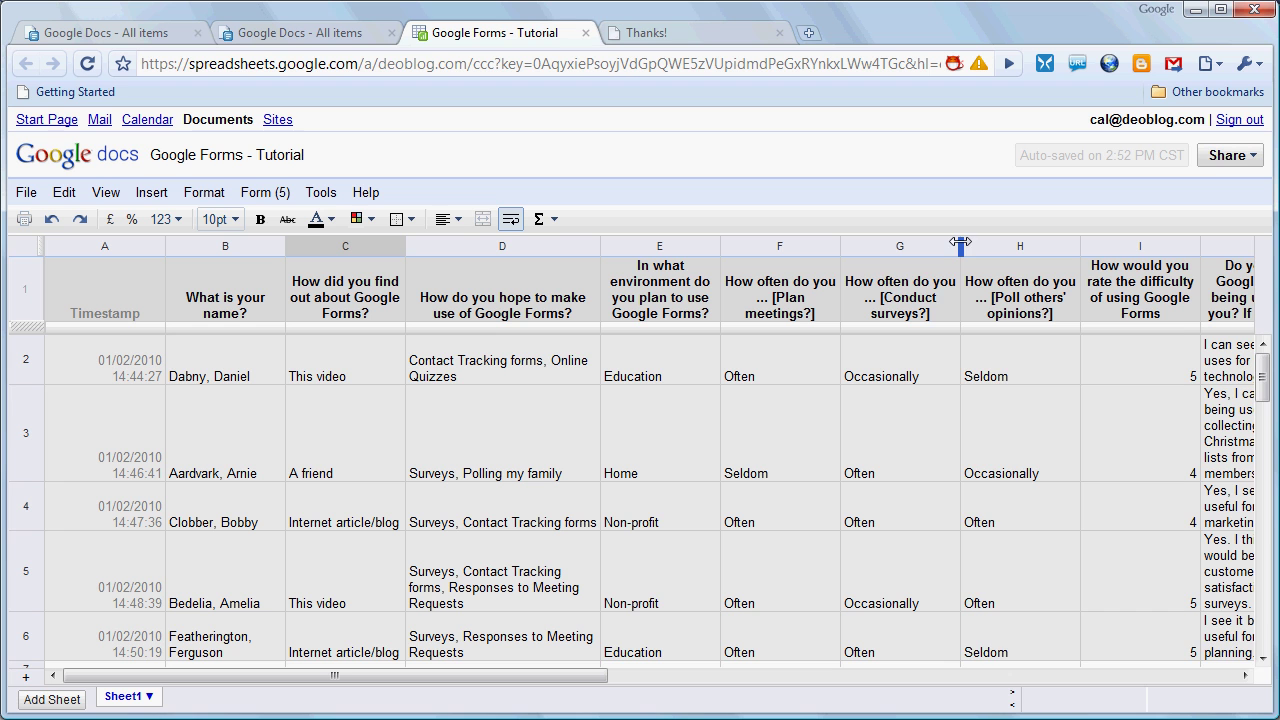
pyautogui.moveTo(960, 244); pyautogui.dragTo(929, 244)
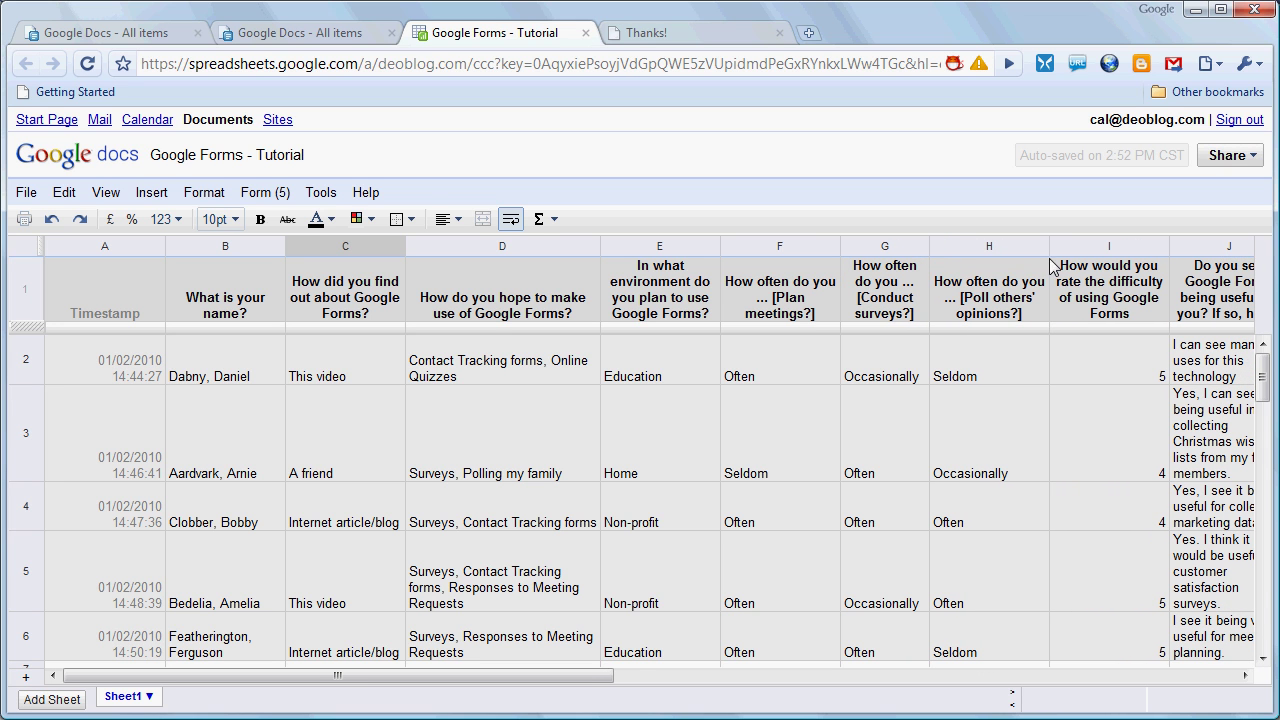
pyautogui.moveTo(1049, 246); pyautogui.dragTo(1013, 250)
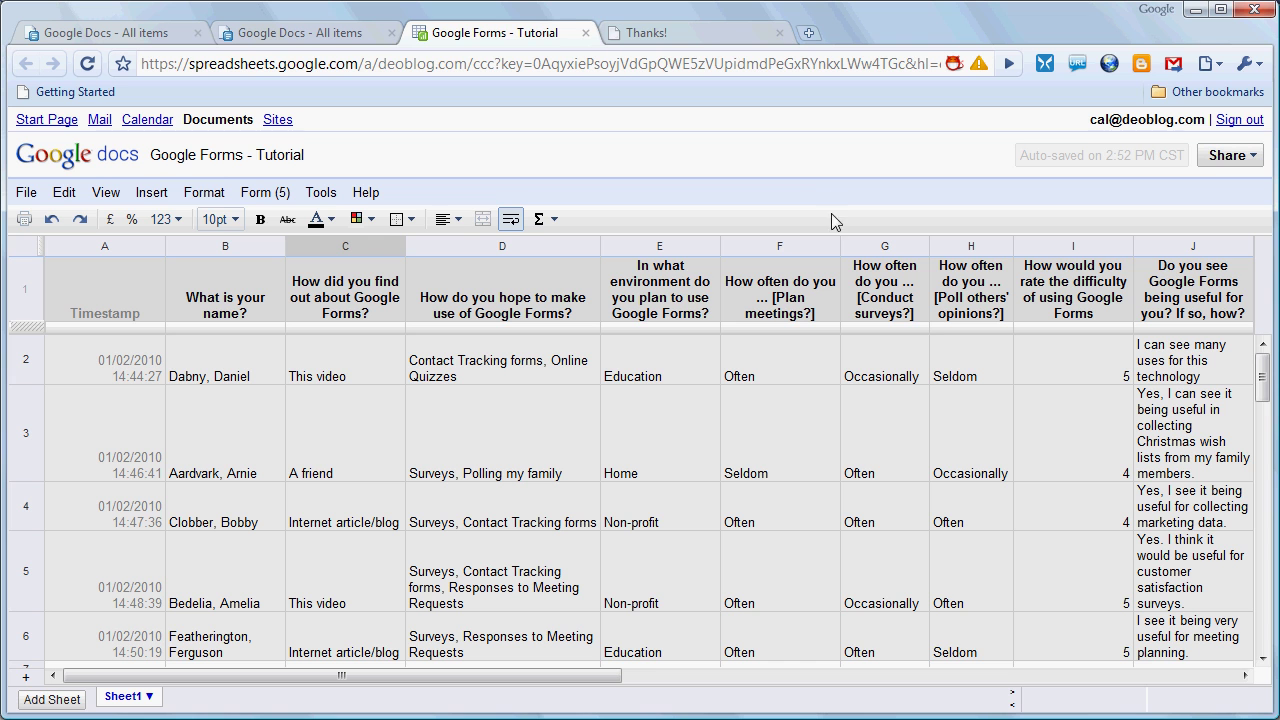
pyautogui.moveTo(840, 246); pyautogui.dragTo(783, 256)
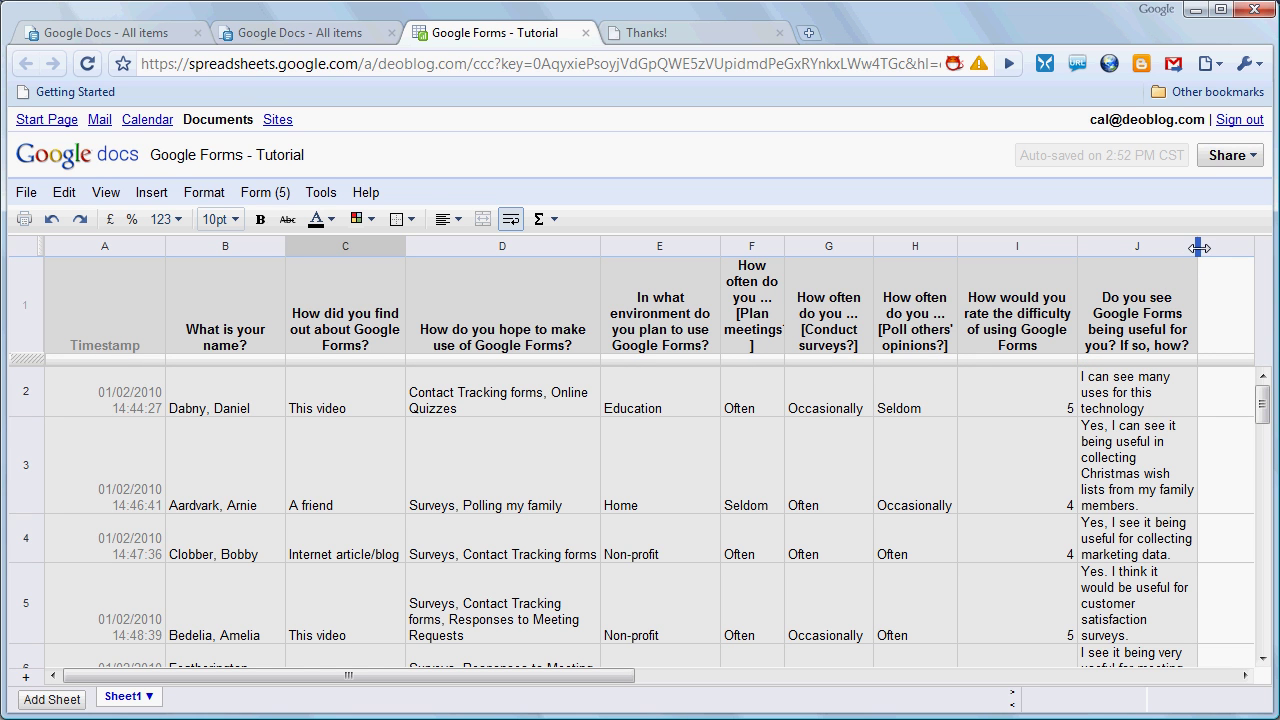
pyautogui.moveTo(1199, 248); pyautogui.dragTo(1272, 246)
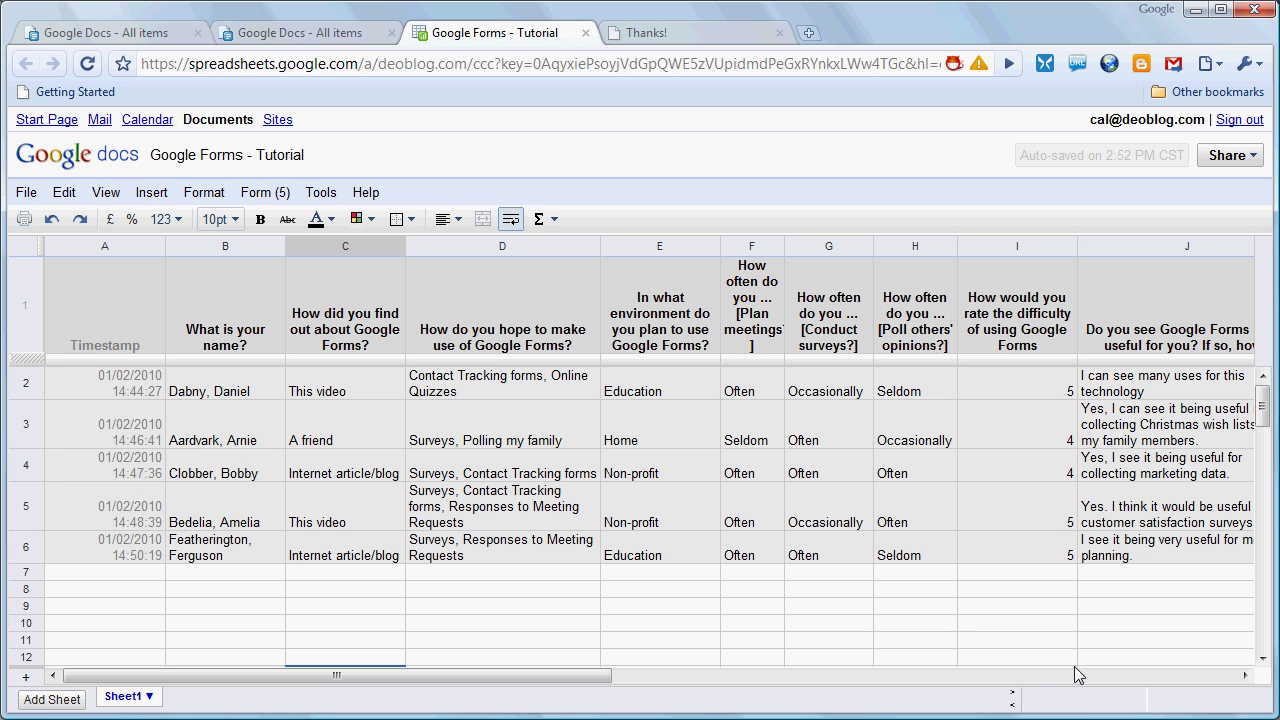
pyautogui.click(1263, 661)
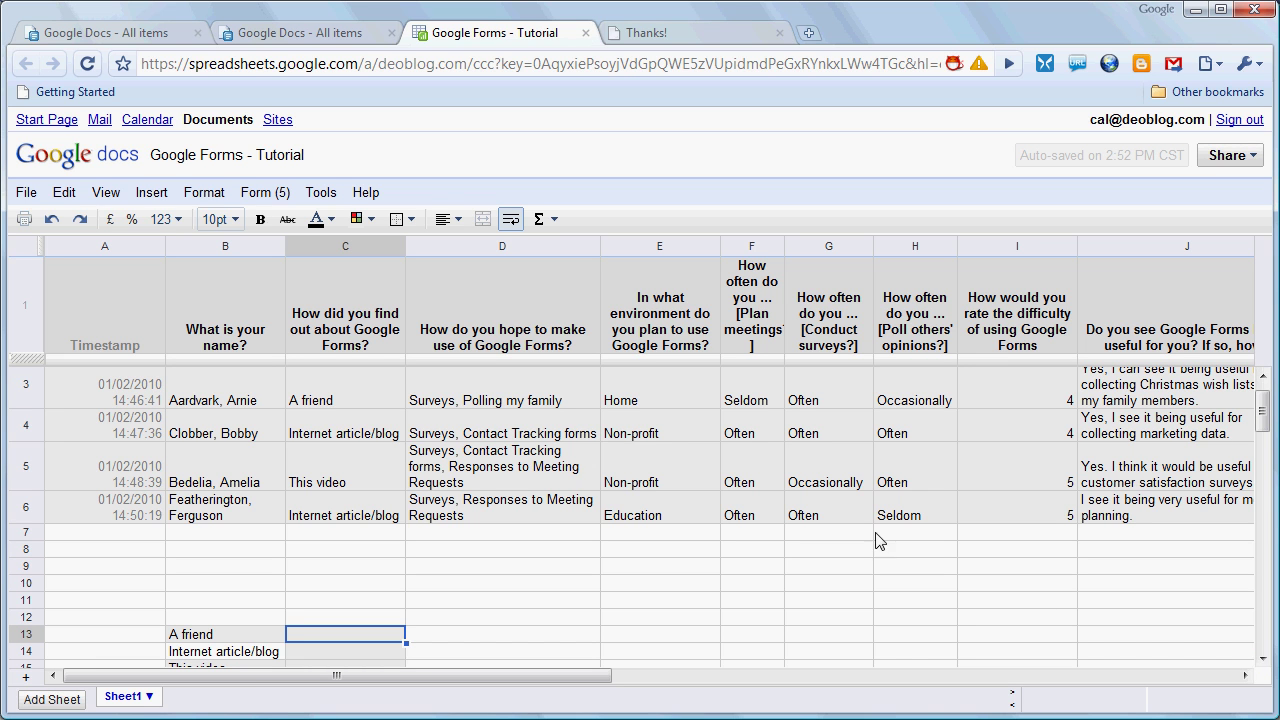
pyautogui.click(1262, 652)
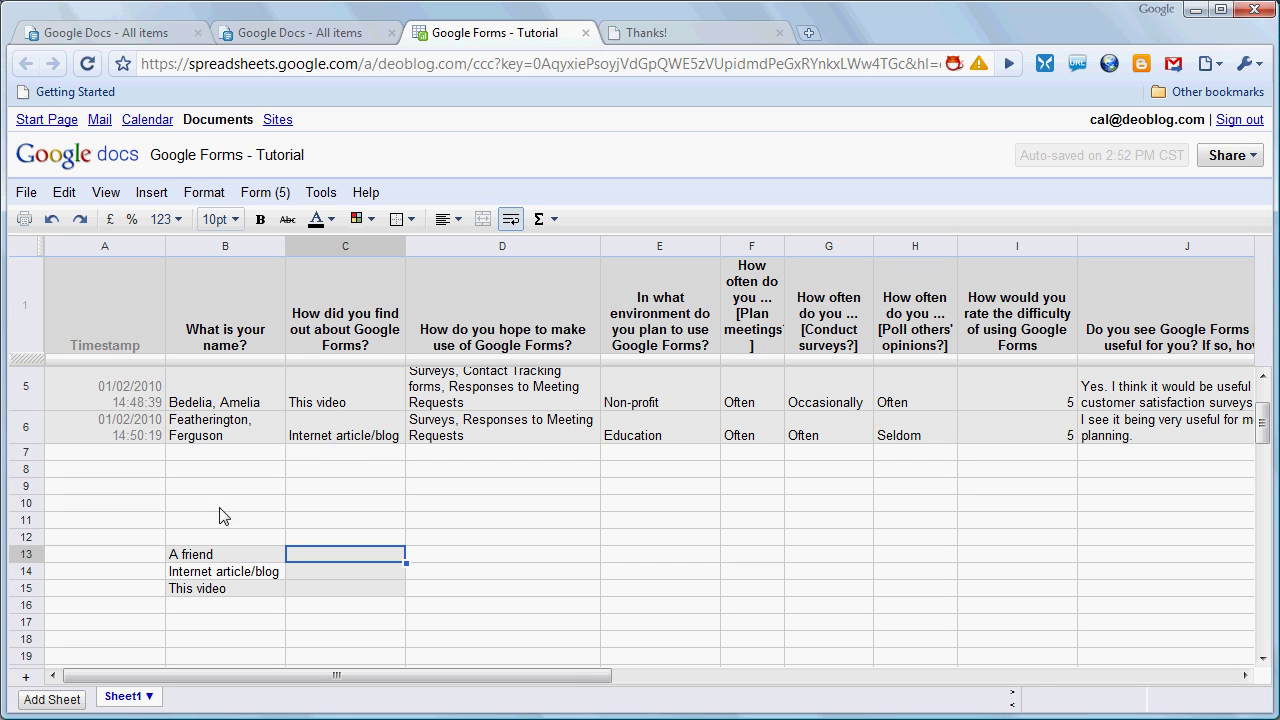
# Enter =countif(c$2:c$6,b13) in C13, returning 1 for A friend
pyautogui.moveTo(320, 366)
pyautogui.write('=countif')
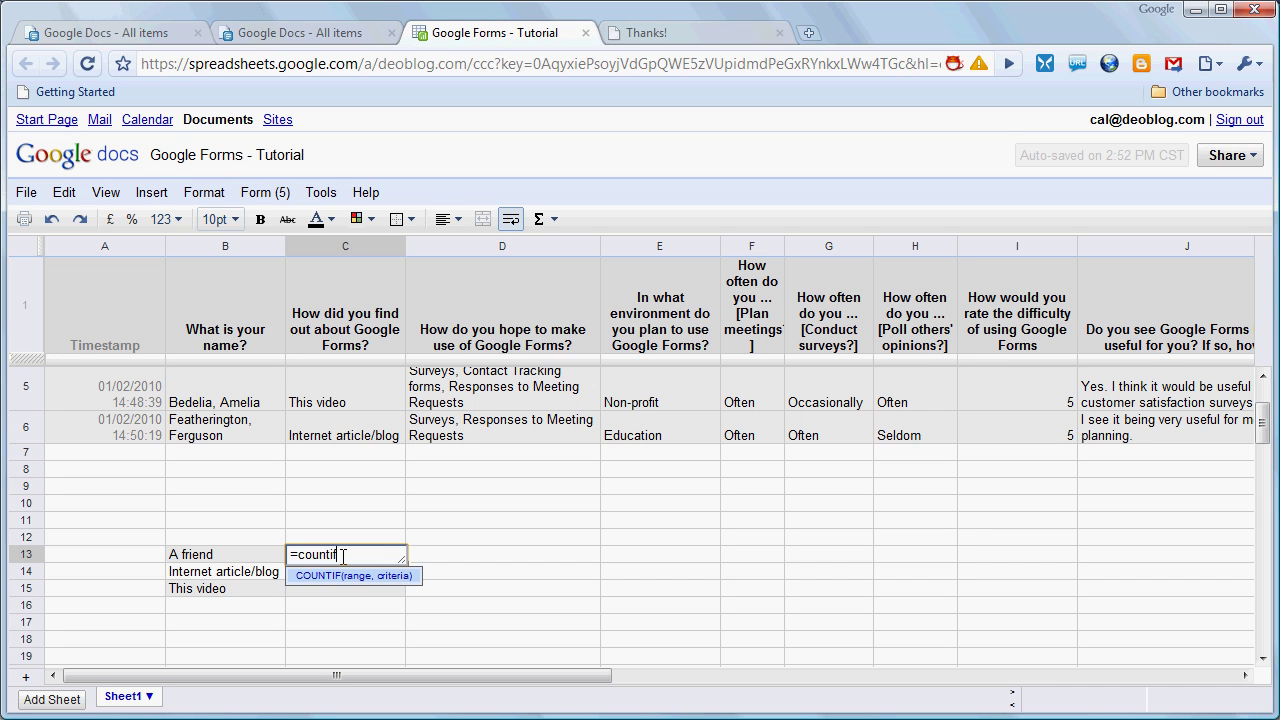
pyautogui.write('(')
pyautogui.write('C2:c6,')
pyautogui.write('b13)')
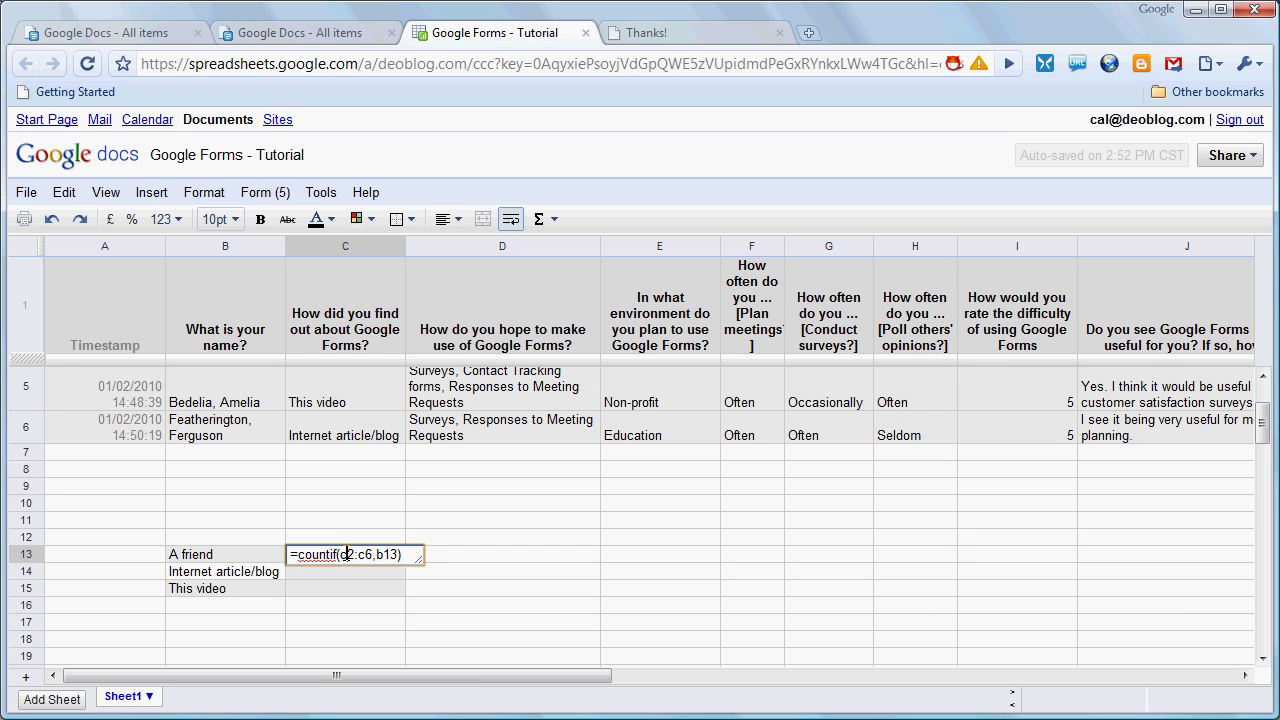
pyautogui.write('$')
pyautogui.click(374, 554)
pyautogui.write('$')
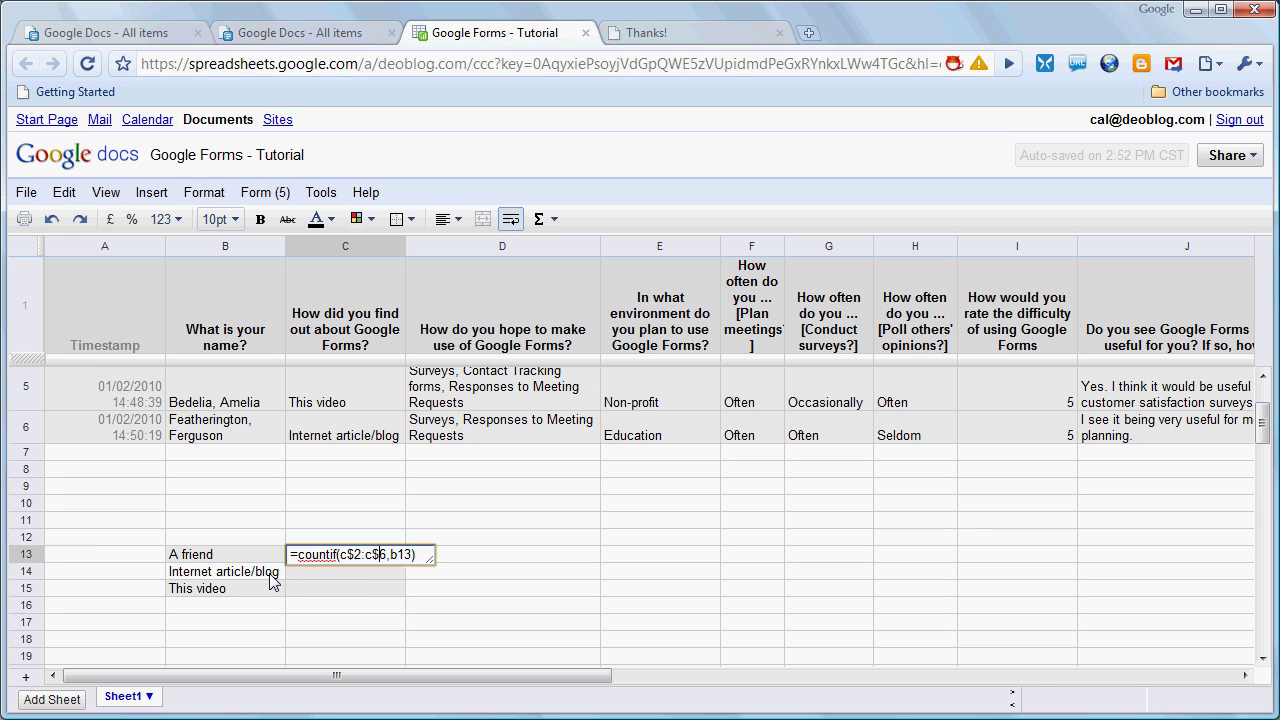
pyautogui.click(365, 573)
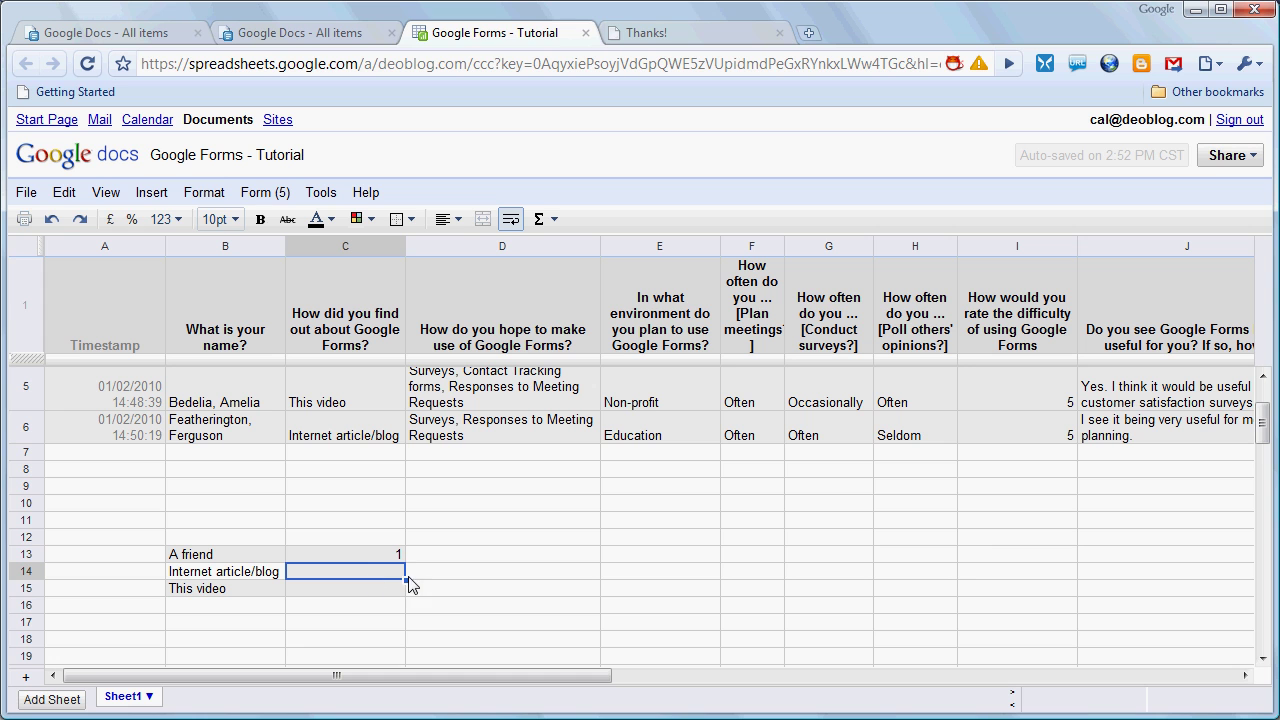
# Fill the C13 COUNTIF down to C15 and verify C14's copied formula returns 2
pyautogui.click(396, 559)
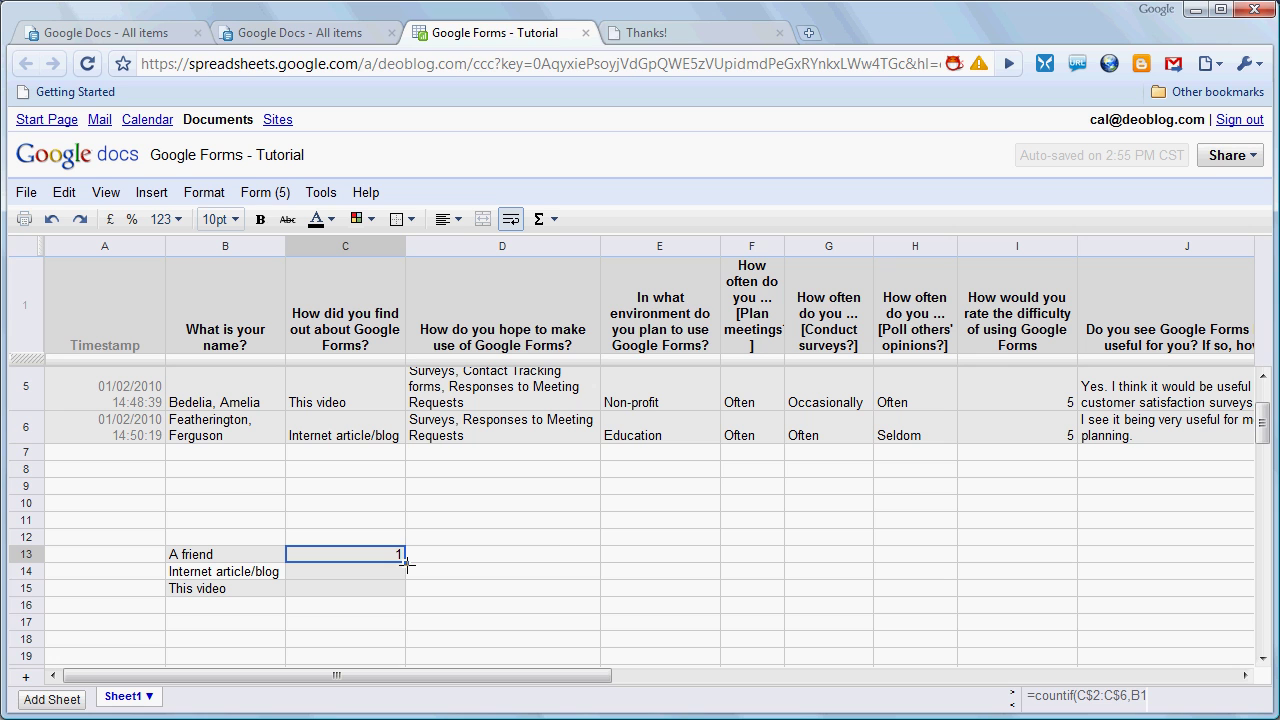
pyautogui.moveTo(408, 563); pyautogui.dragTo(405, 584)
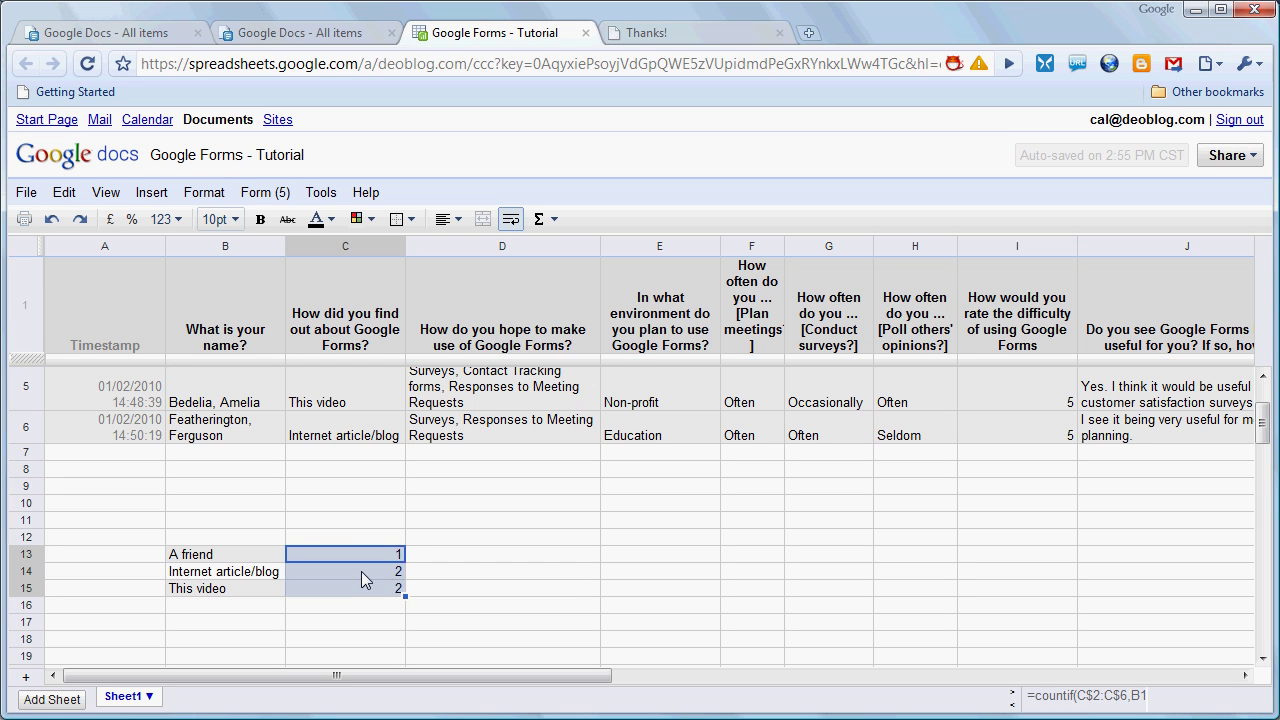
pyautogui.click(361, 571)
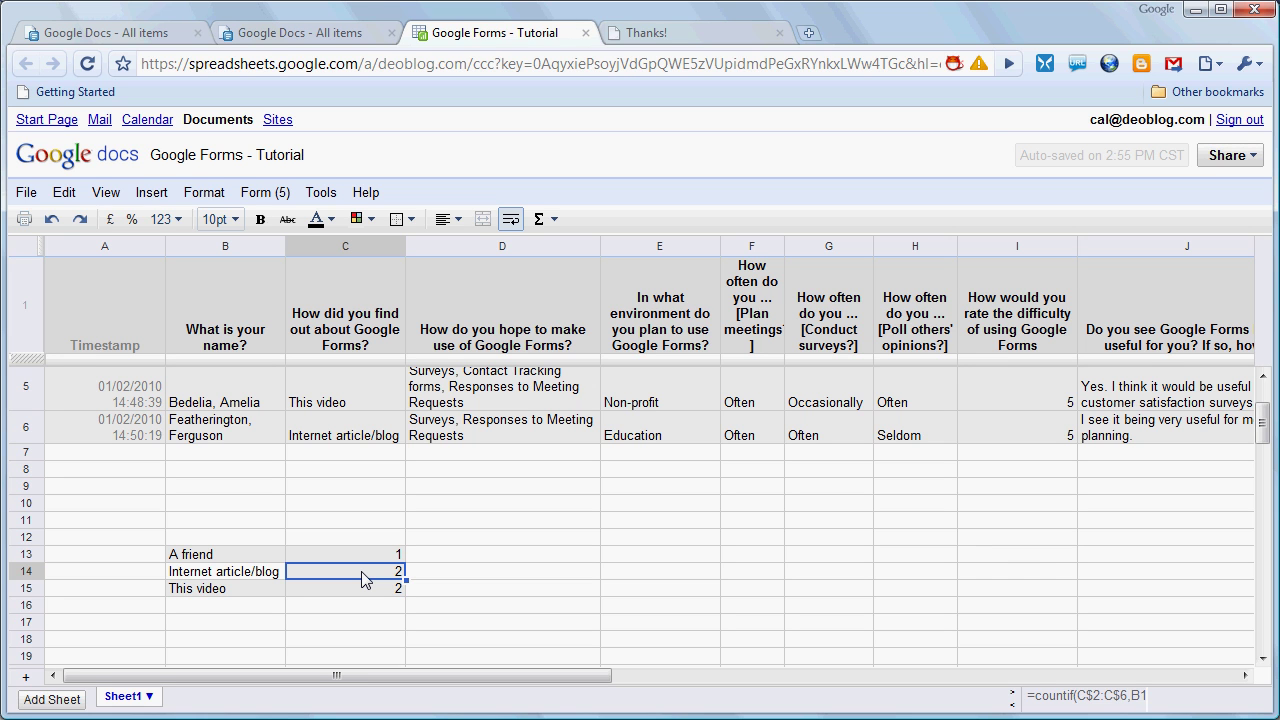
pyautogui.doubleClick(362, 573)
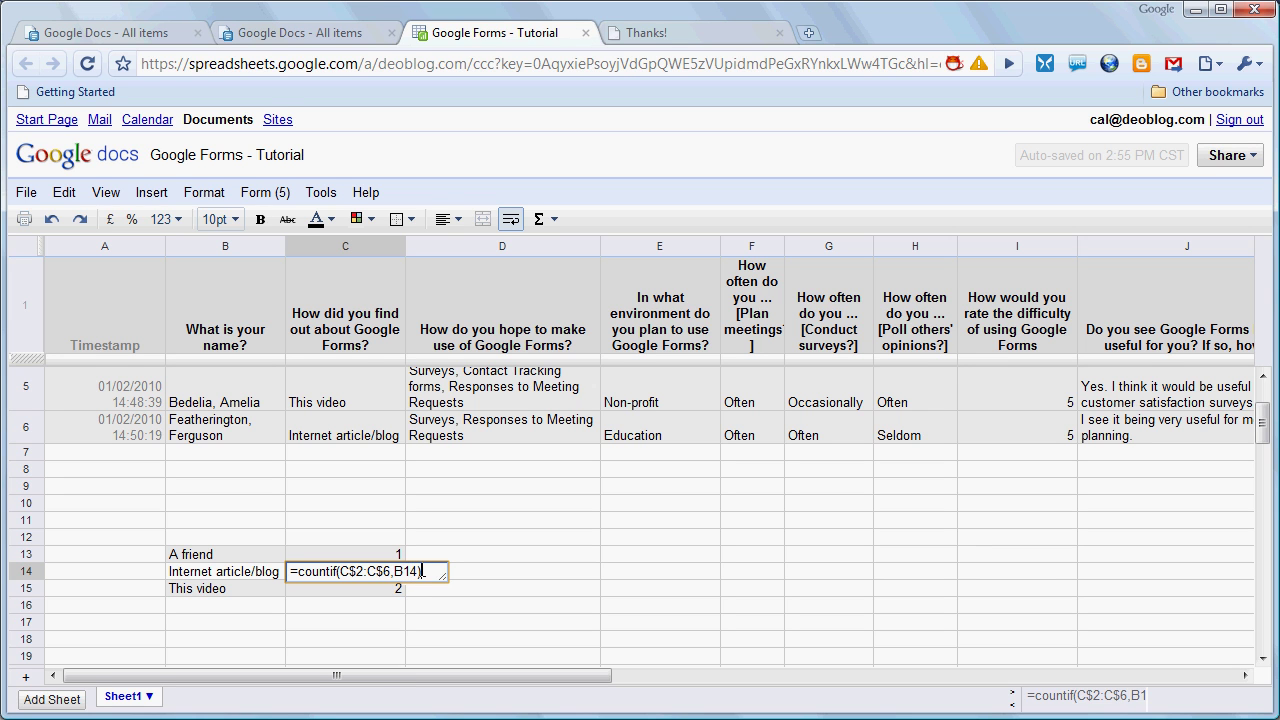
pyautogui.press('Return')
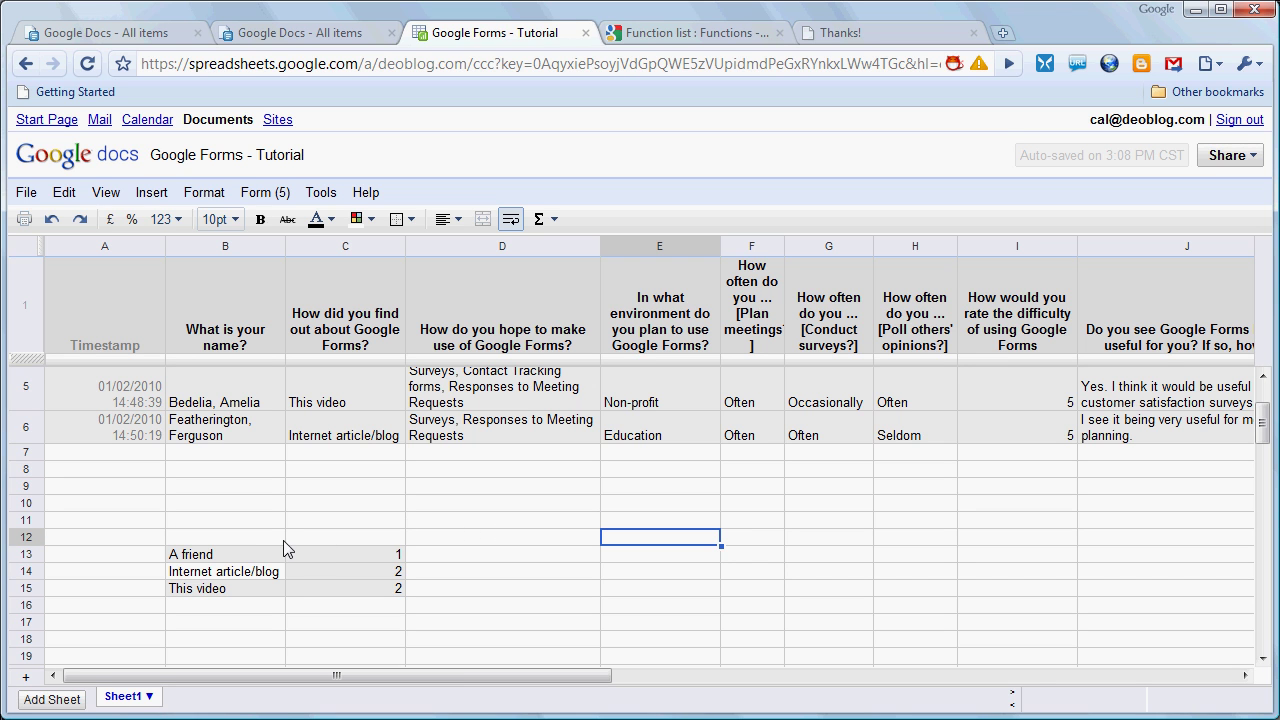
# Insert a pie chart of B13:C15 titled 'How did you find out about Google Forms?'
pyautogui.moveTo(260, 560); pyautogui.dragTo(306, 586)
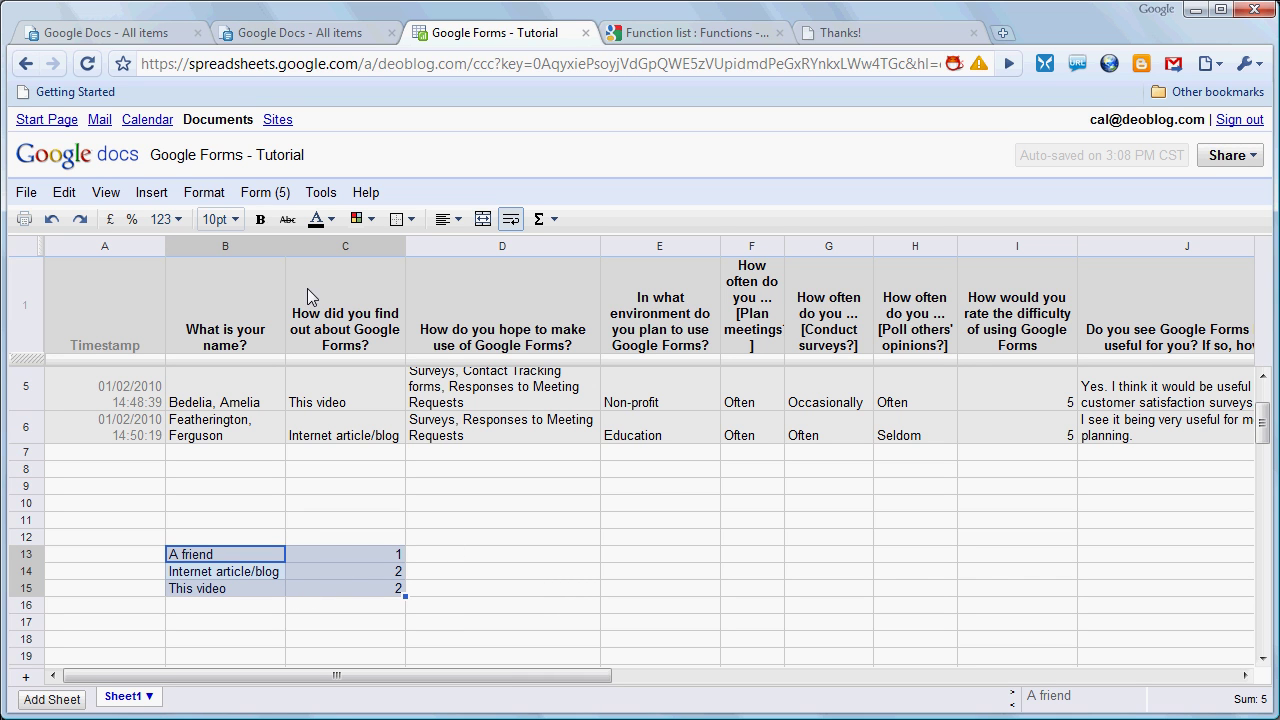
pyautogui.click(166, 201)
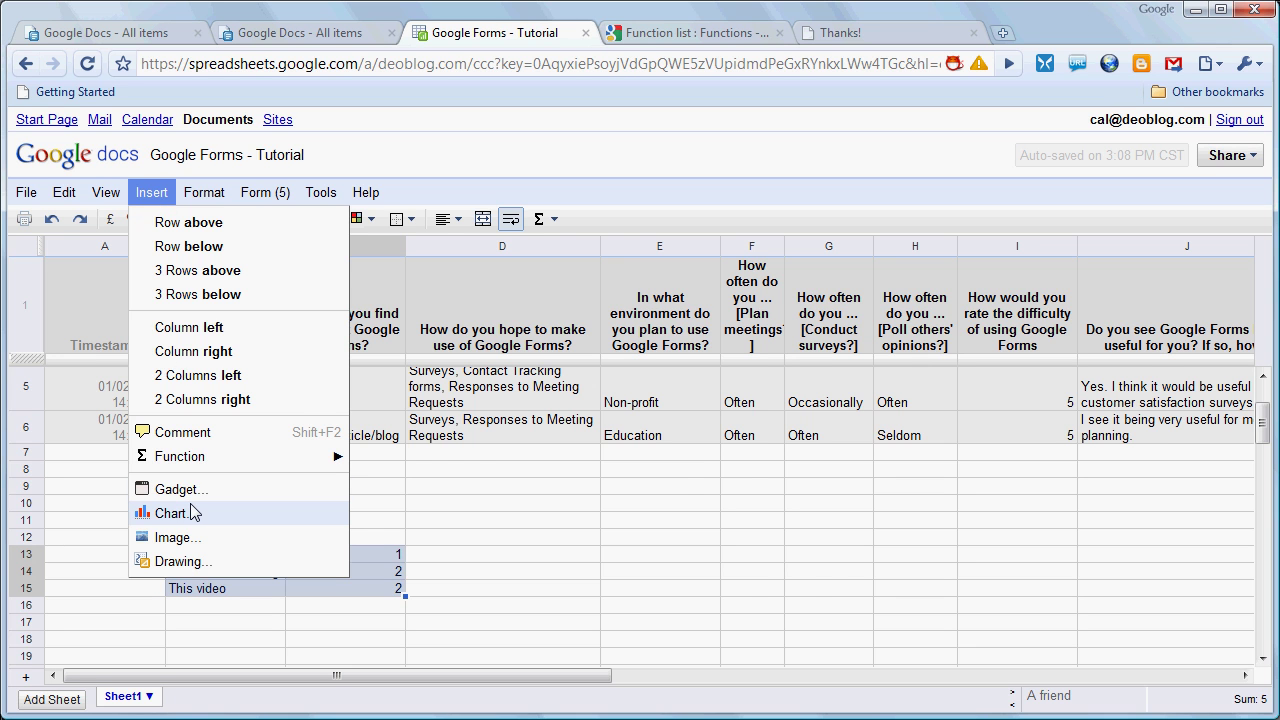
pyautogui.click(172, 513)
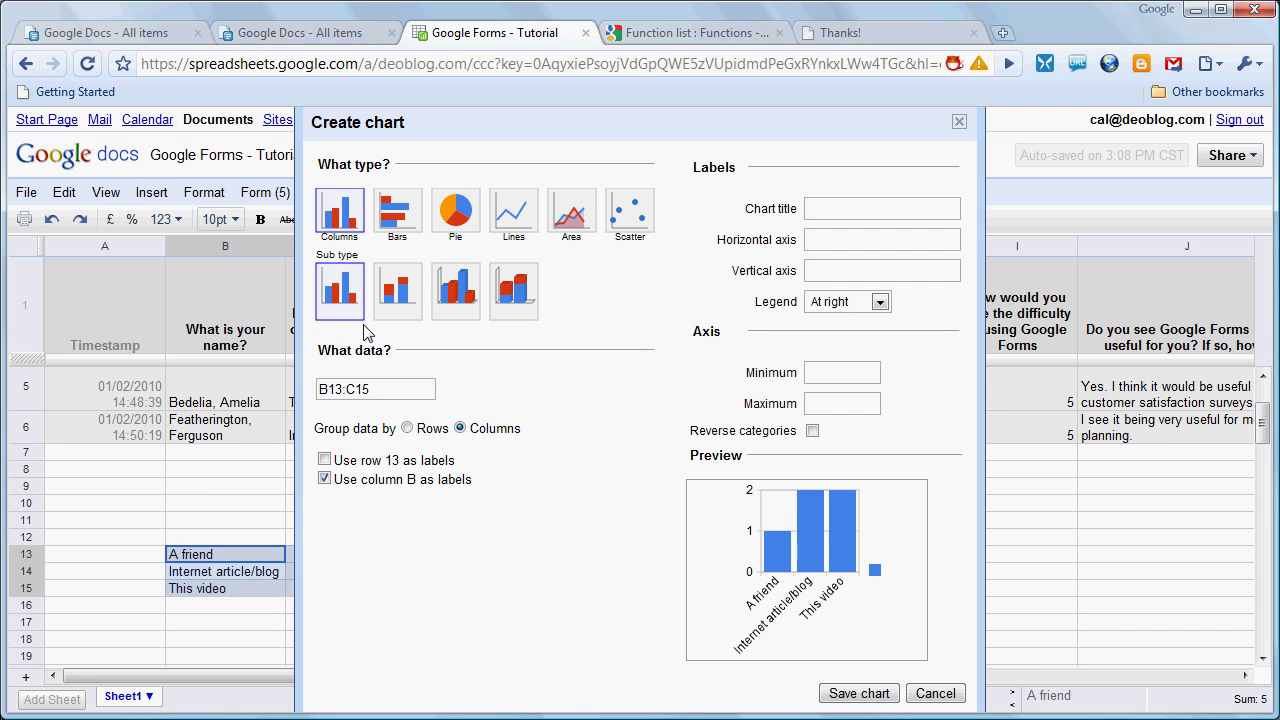
pyautogui.click(452, 212)
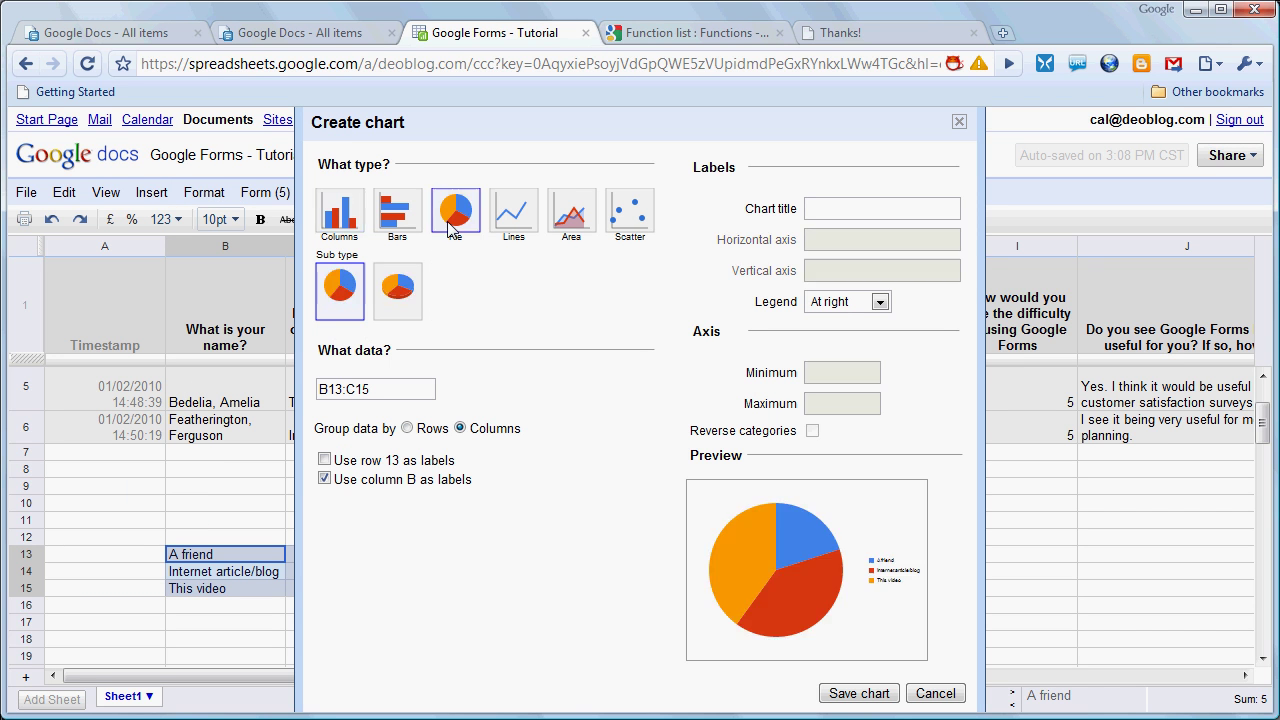
pyautogui.click(823, 208)
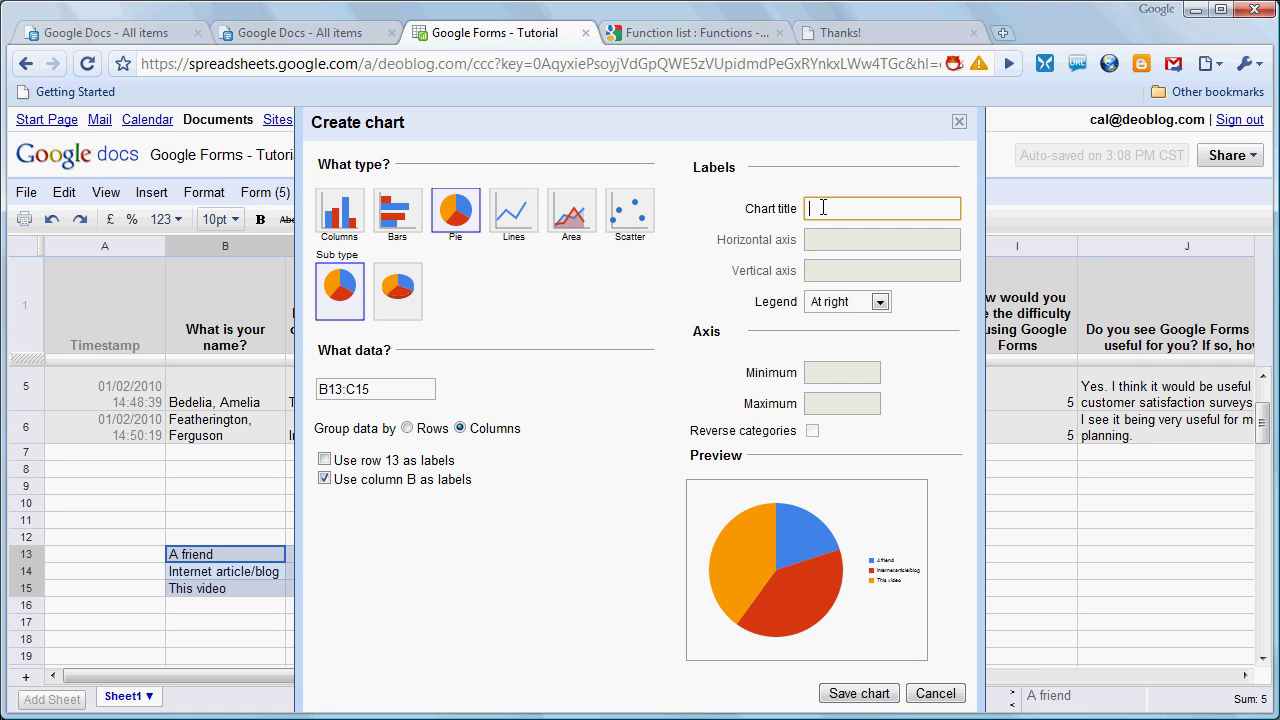
pyautogui.write('How did you find out about Google Forms?')
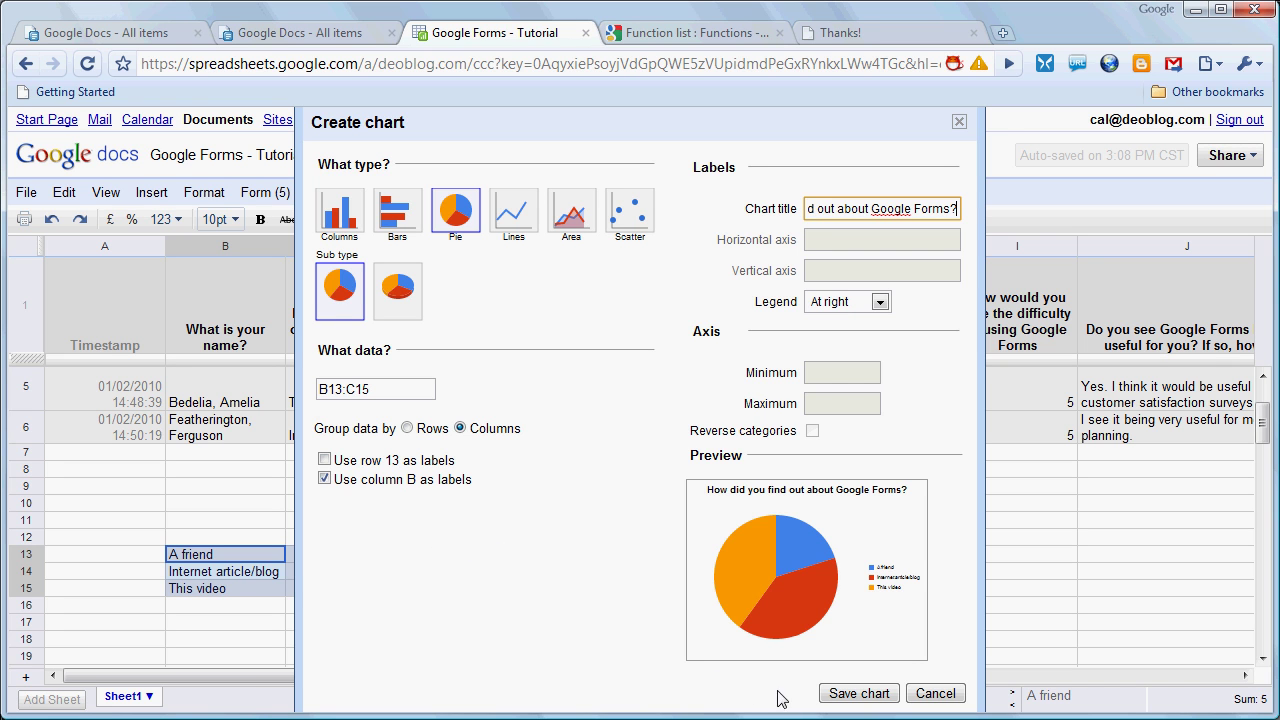
pyautogui.click(833, 695)
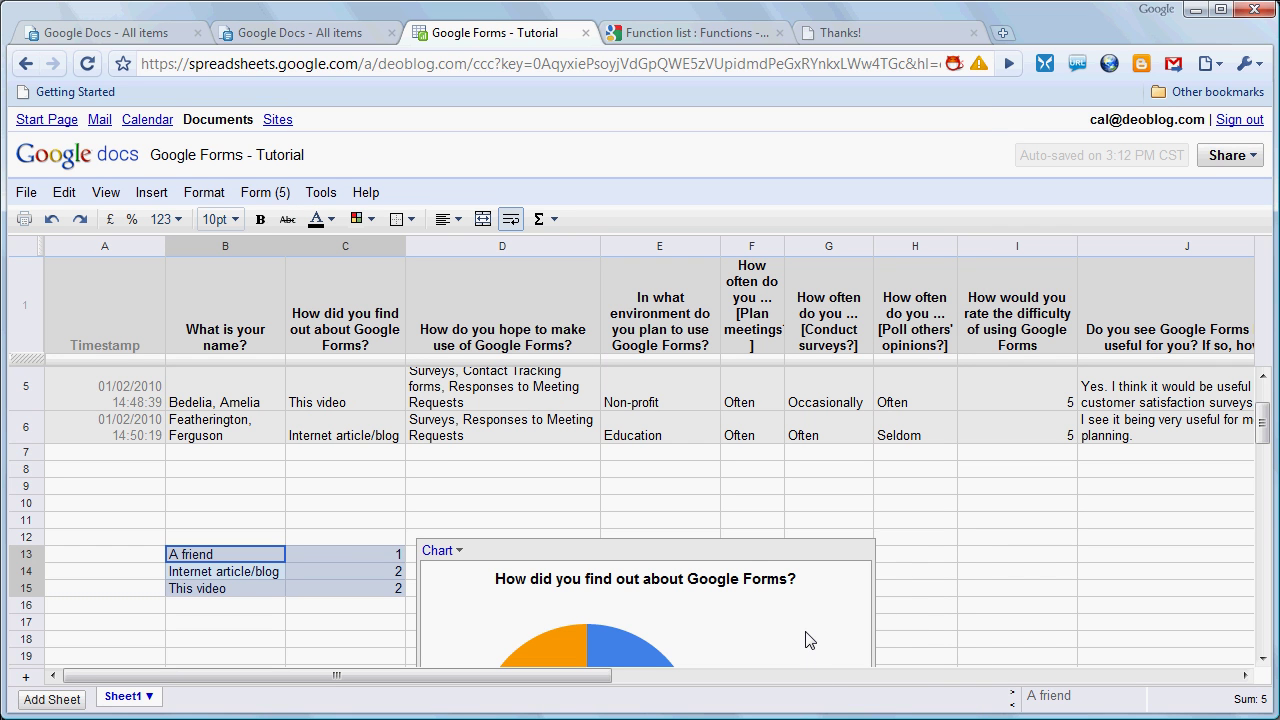
# Move the pie chart onto its own sheet
pyautogui.click(1263, 658)
pyautogui.scroll(-2, 1263, 660)
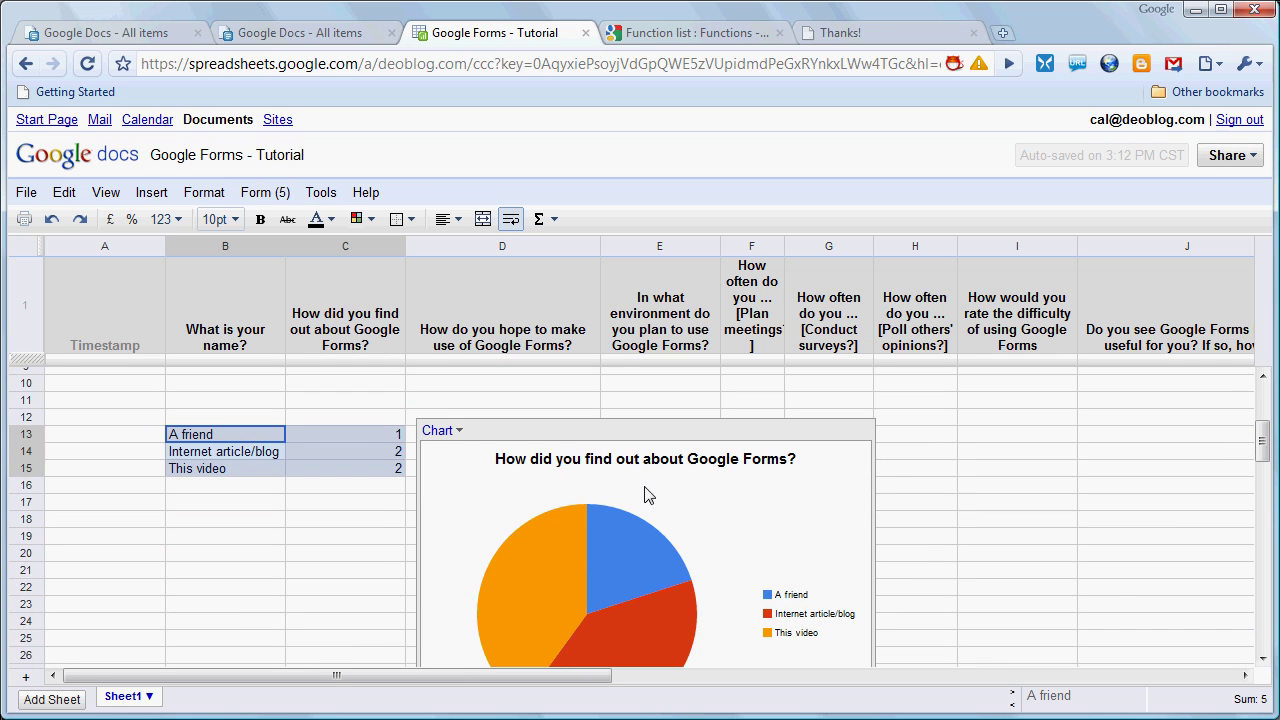
pyautogui.click(458, 432)
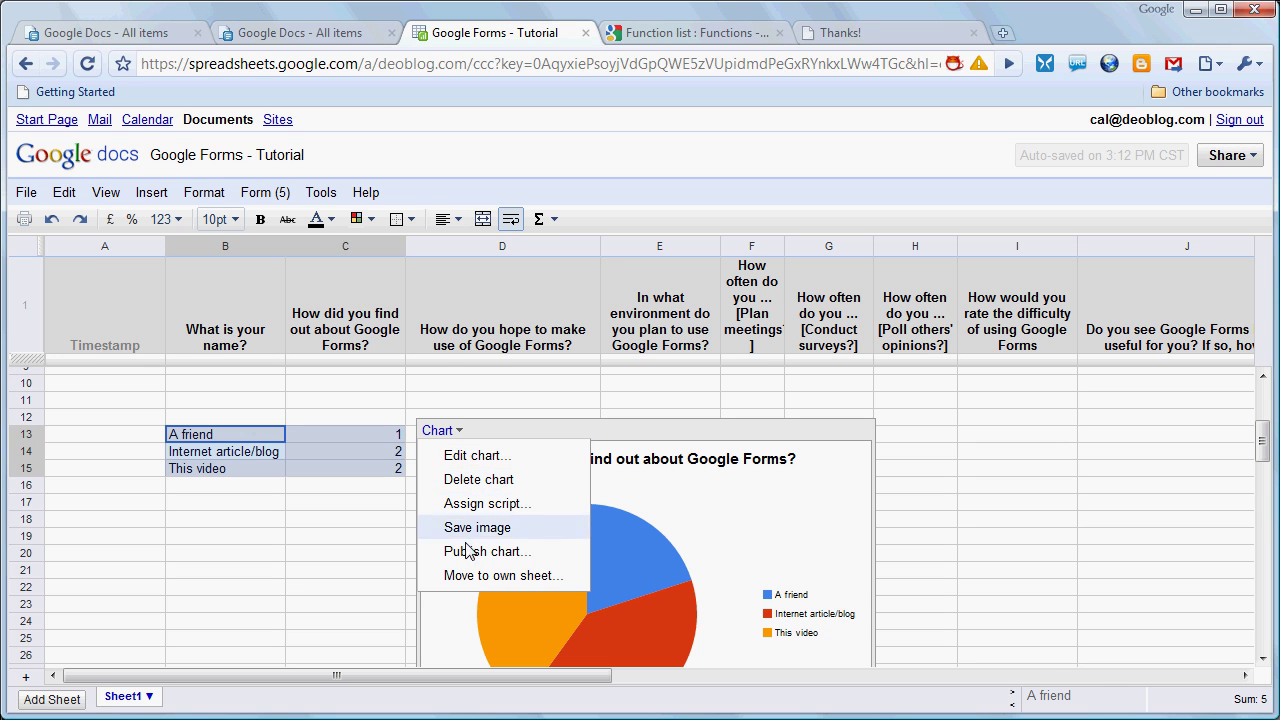
pyautogui.click(471, 577)
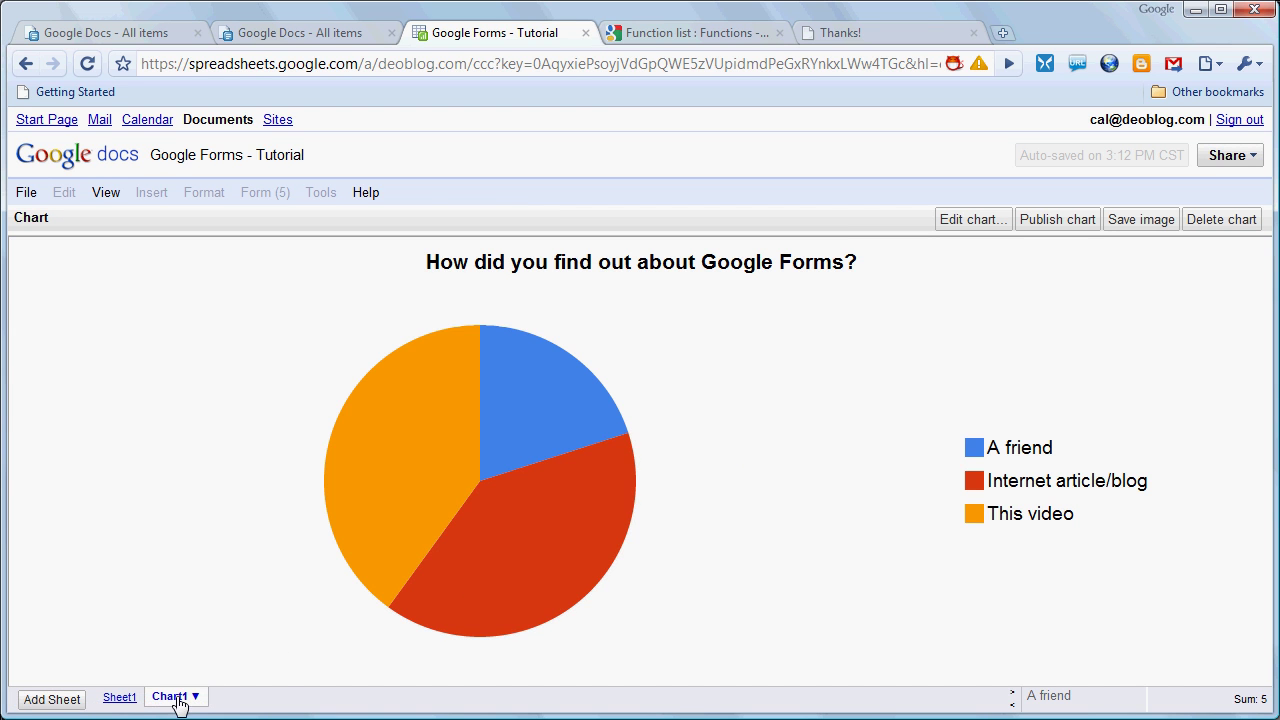
# Rename the new chart sheet from Chart1 to 'Question 3 Chart'
pyautogui.click(122, 700)
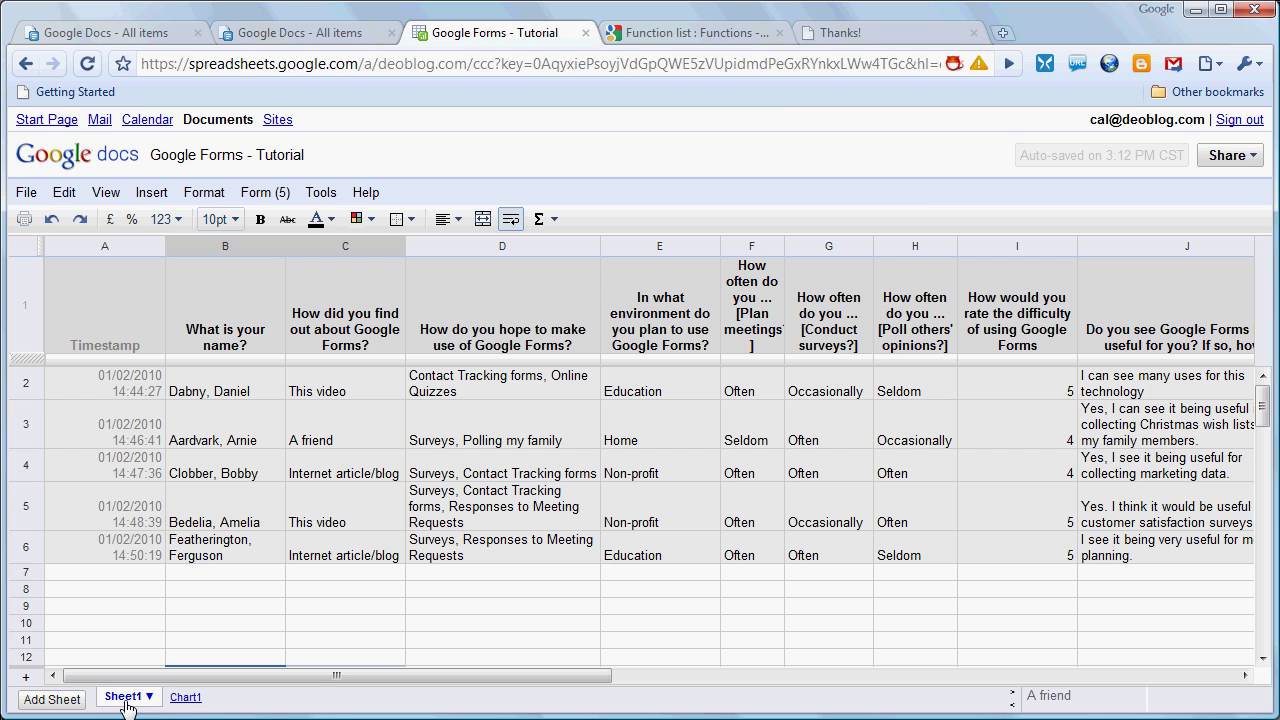
pyautogui.click(176, 700)
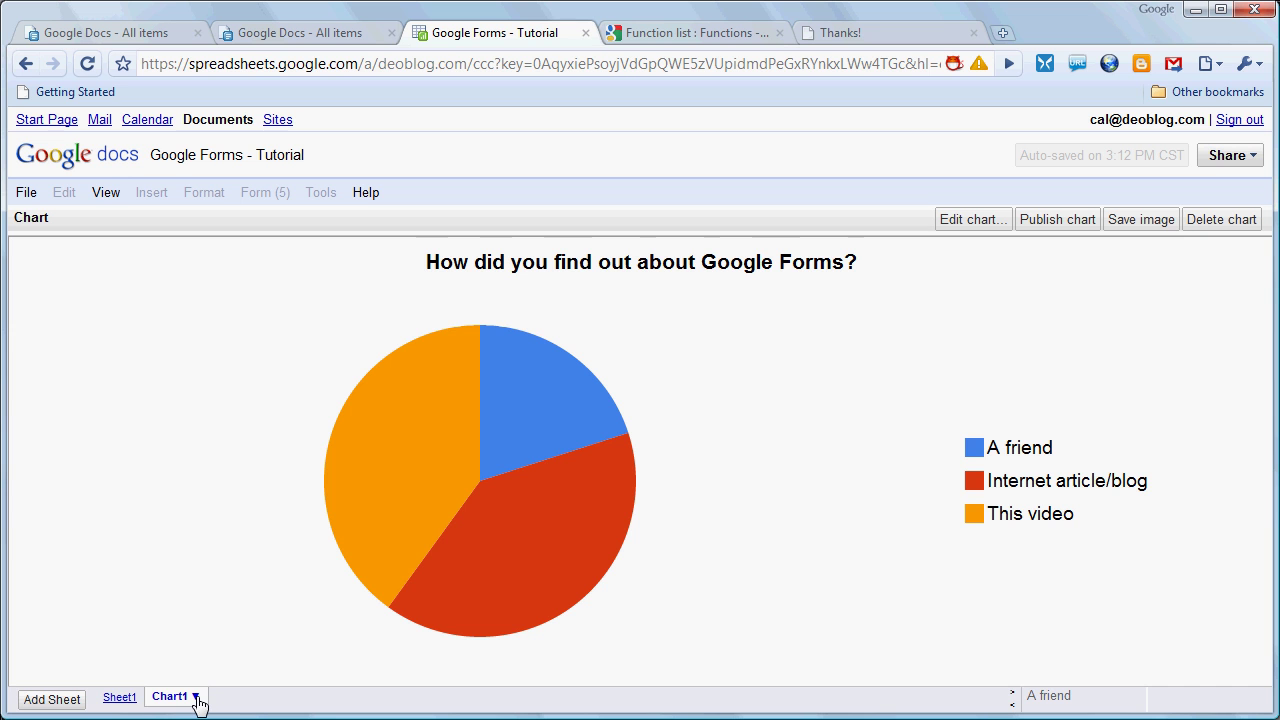
pyautogui.click(196, 699)
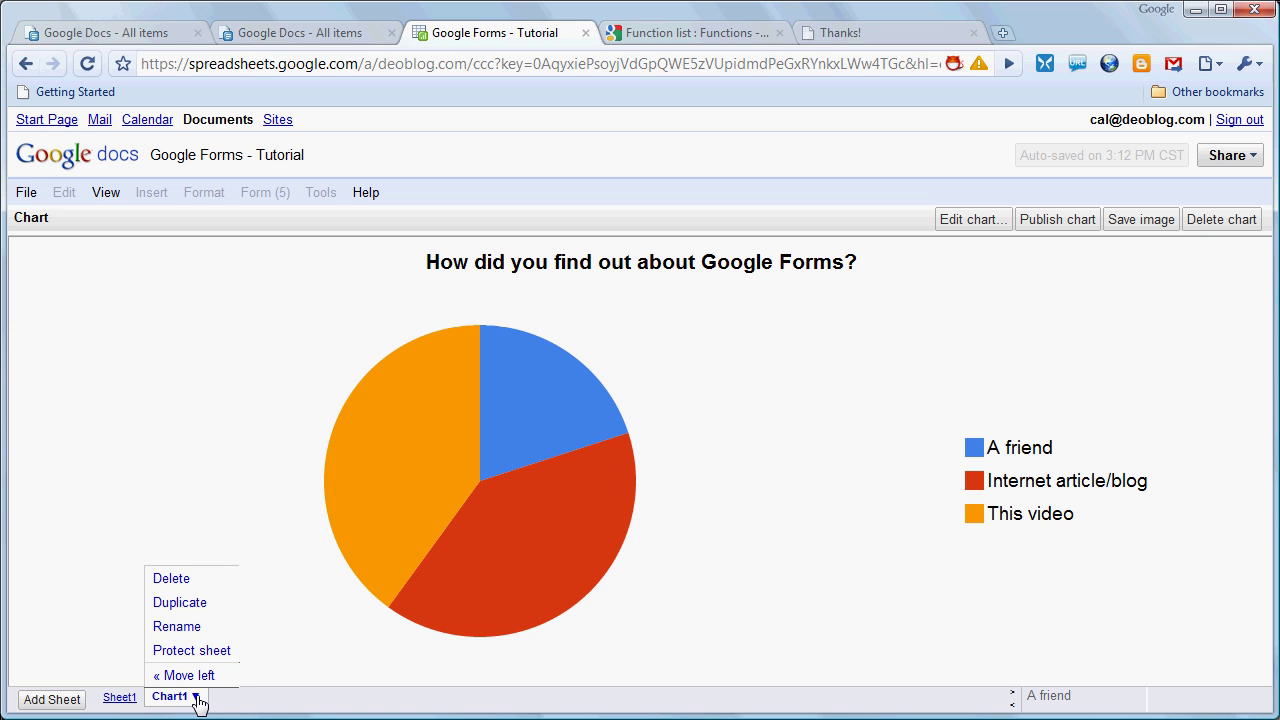
pyautogui.click(196, 640)
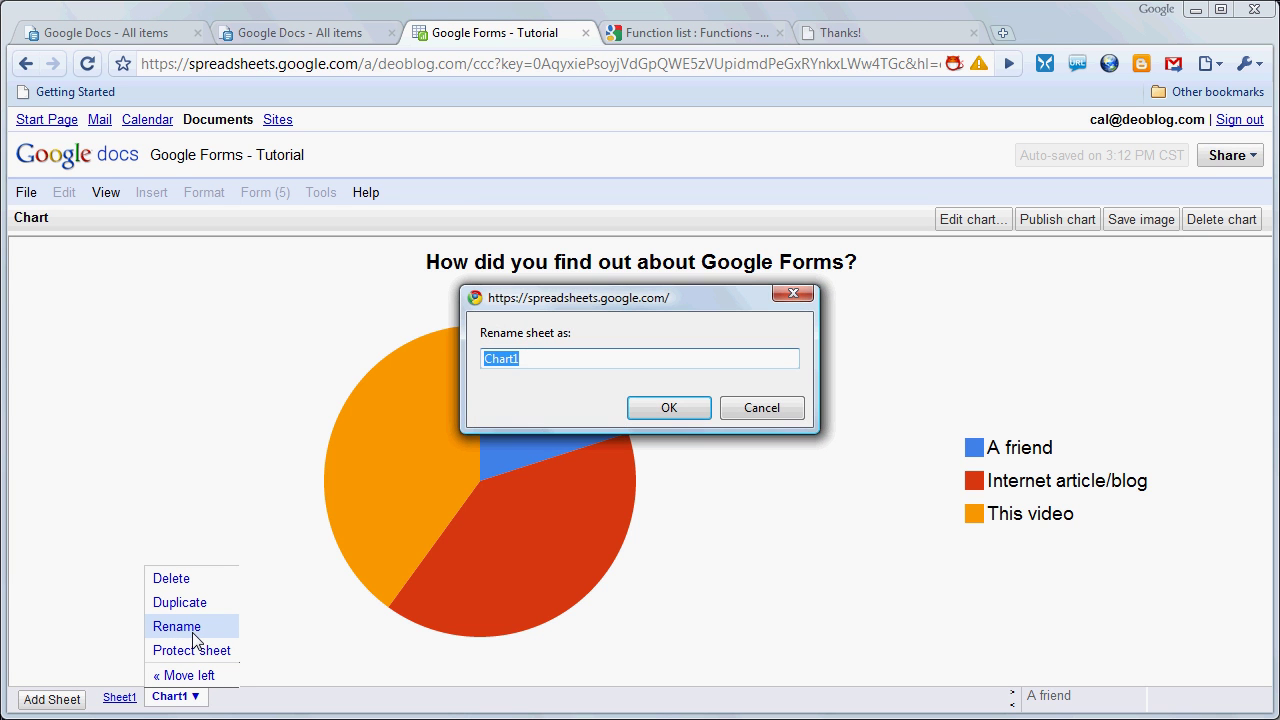
pyautogui.write('Question 3 Chart')
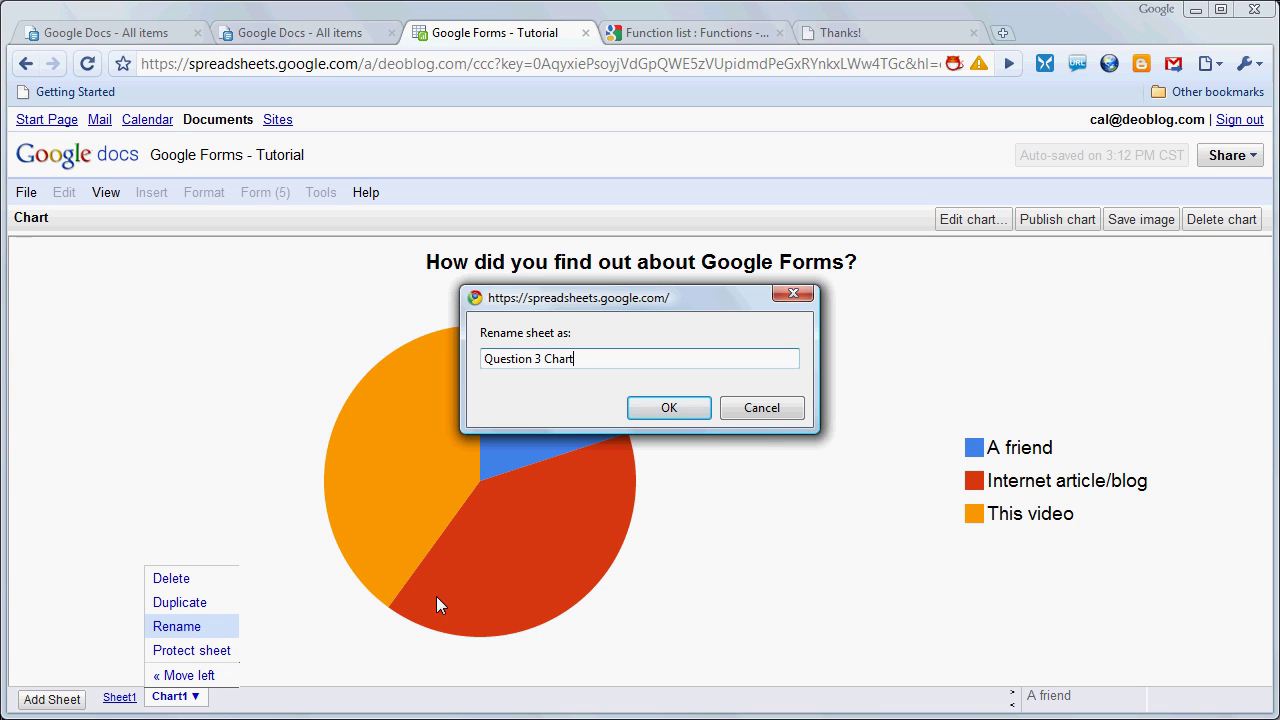
pyautogui.click(640, 408)
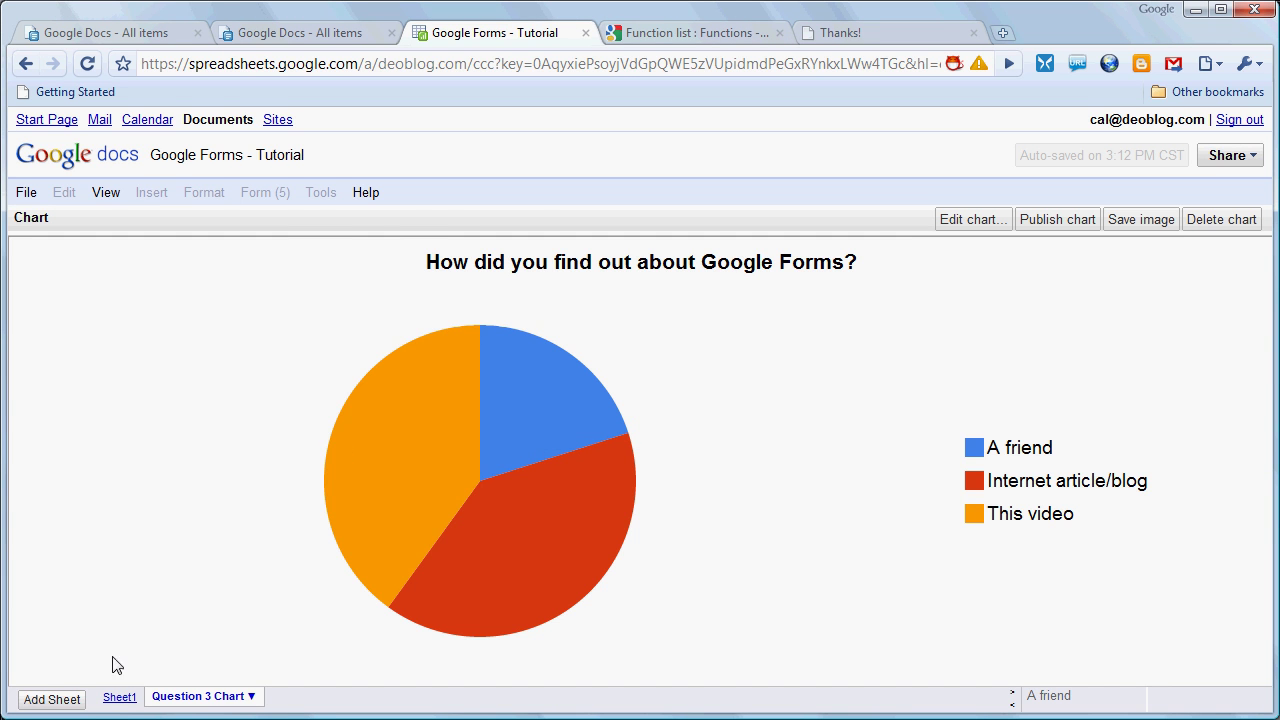
# Switch to Sheet1 and scroll down so the B13:C15 tallies are visible
pyautogui.click(121, 697)
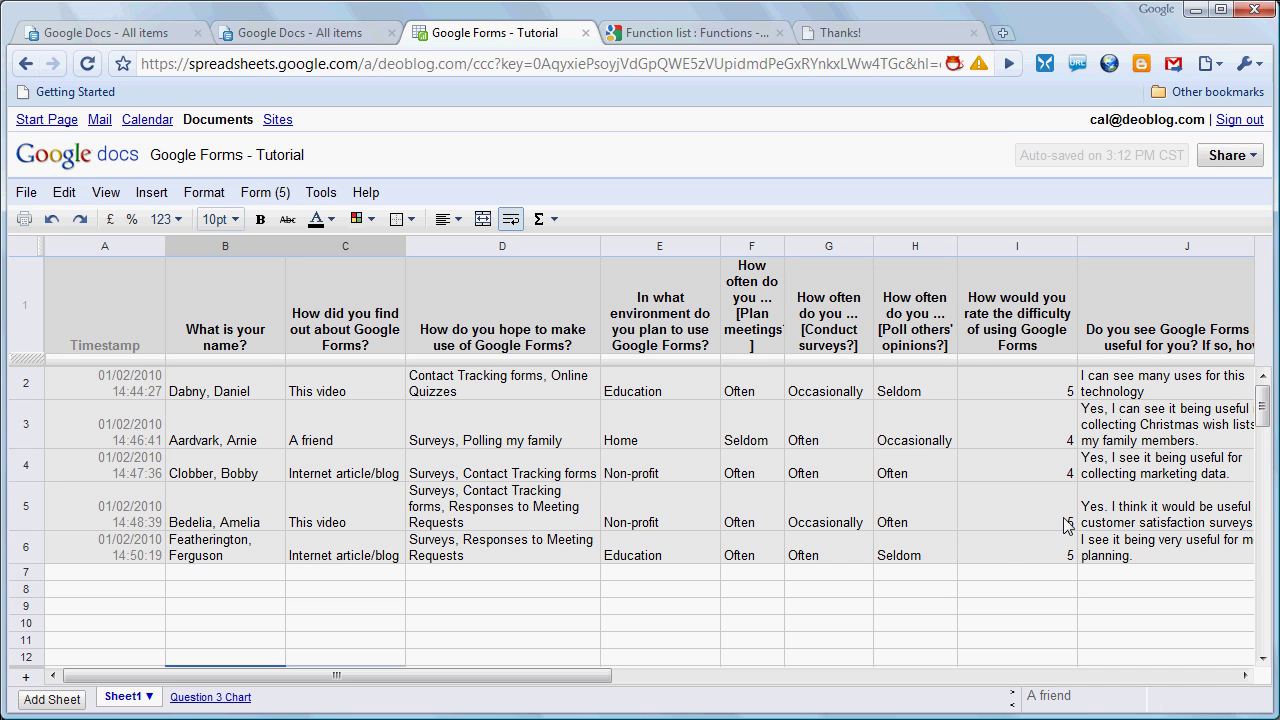
pyautogui.click(1263, 660)
pyautogui.click(1263, 660)
pyautogui.click(1263, 660)
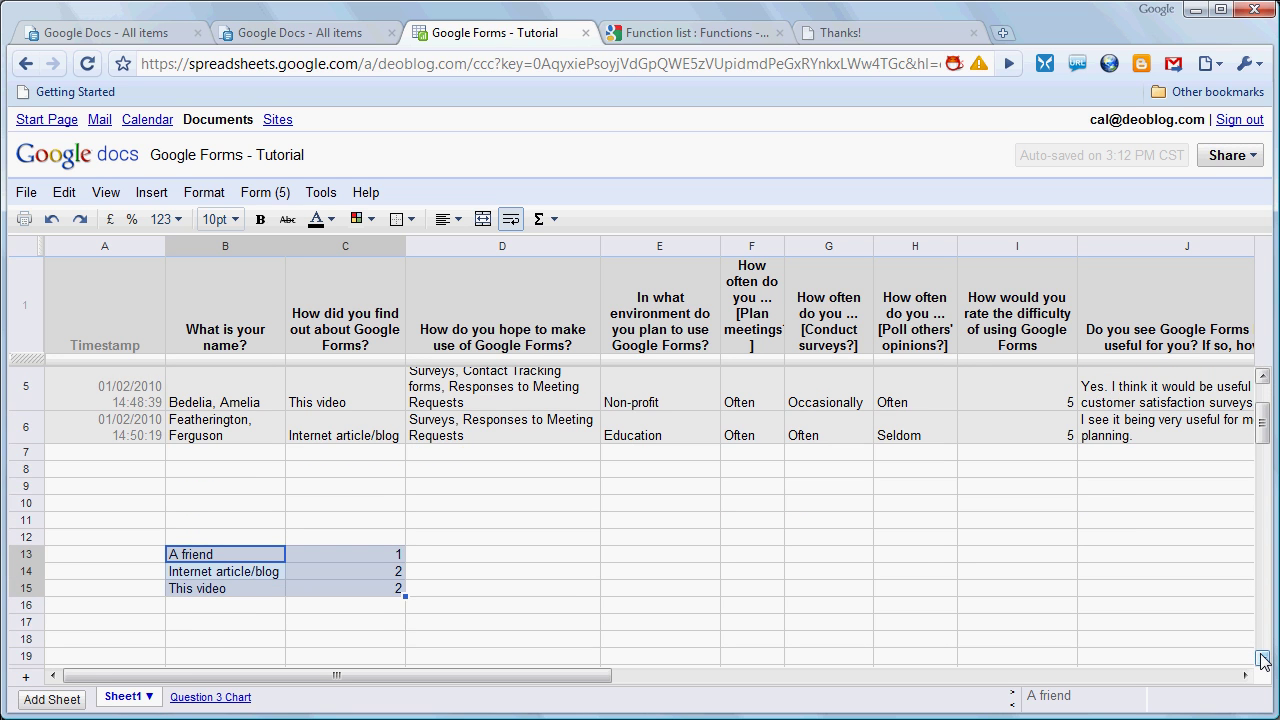